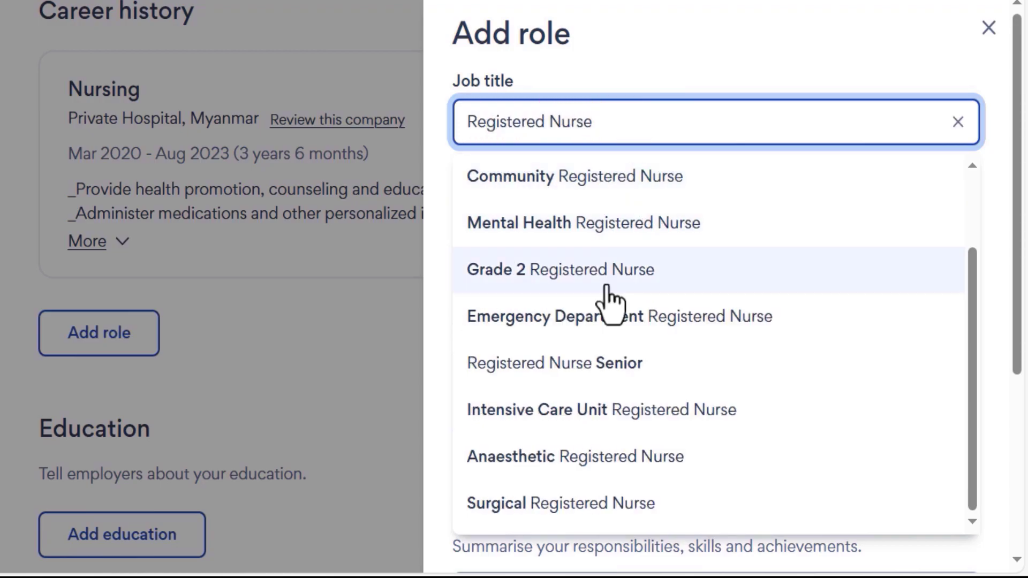
Enter job title Emergency Department Registered Nurse, company SSC YANGON, started Sep 2018.
{"action": "left_click", "coordinate": [541, 314]}
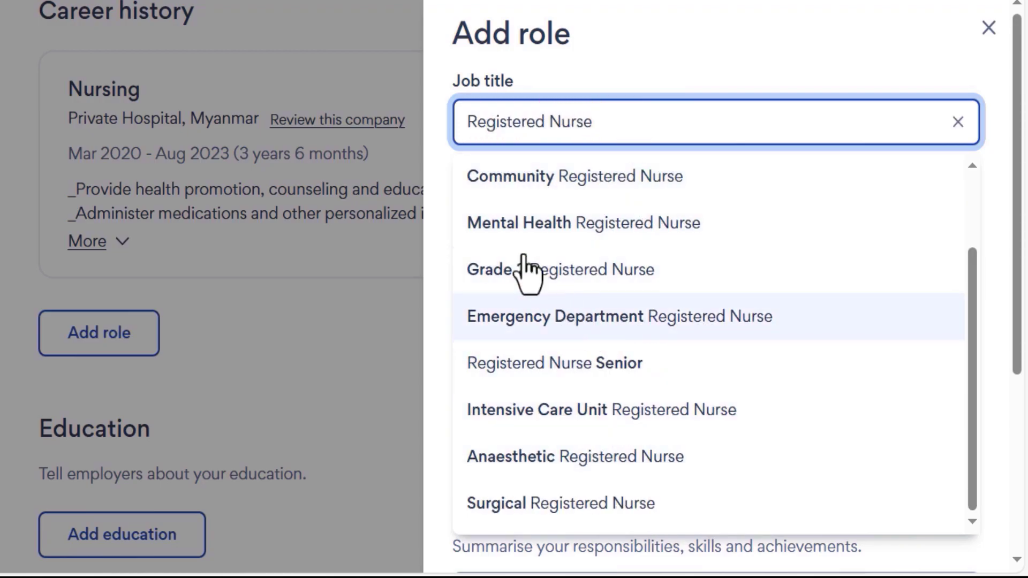
{"action": "left_click", "coordinate": [544, 236]}
{"action": "type", "text": "SSC YANGON, PRIVATE HOSPIT"}
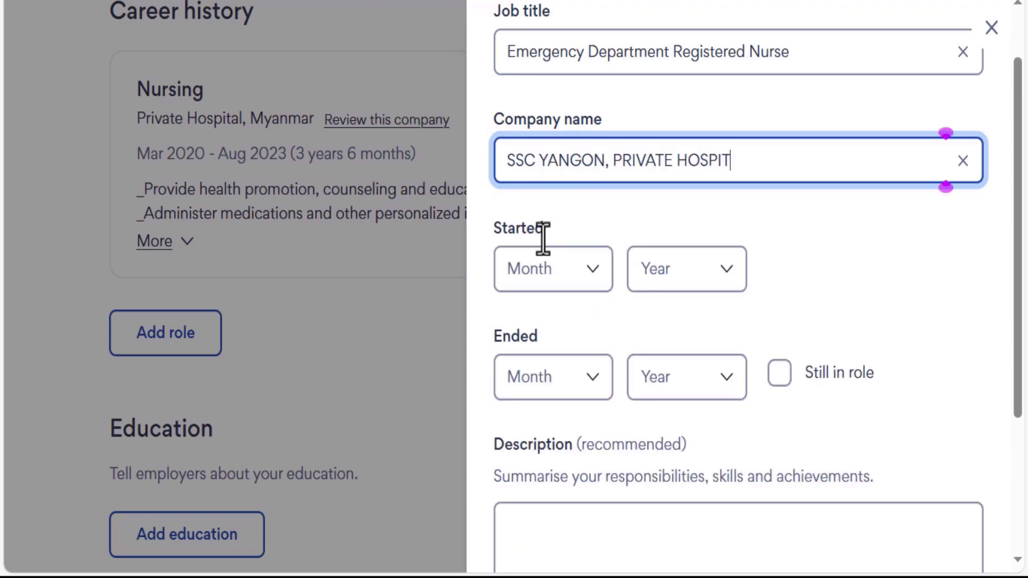
{"action": "left_click", "coordinate": [593, 268]}
{"action": "left_click", "coordinate": [567, 165]}
{"action": "left_click", "coordinate": [708, 278]}
{"action": "left_click", "coordinate": [666, 80]}
Set the role's end date to Mar 2022 and save it to career history.
{"action": "left_click", "coordinate": [586, 378]}
{"action": "left_click", "coordinate": [567, 144]}
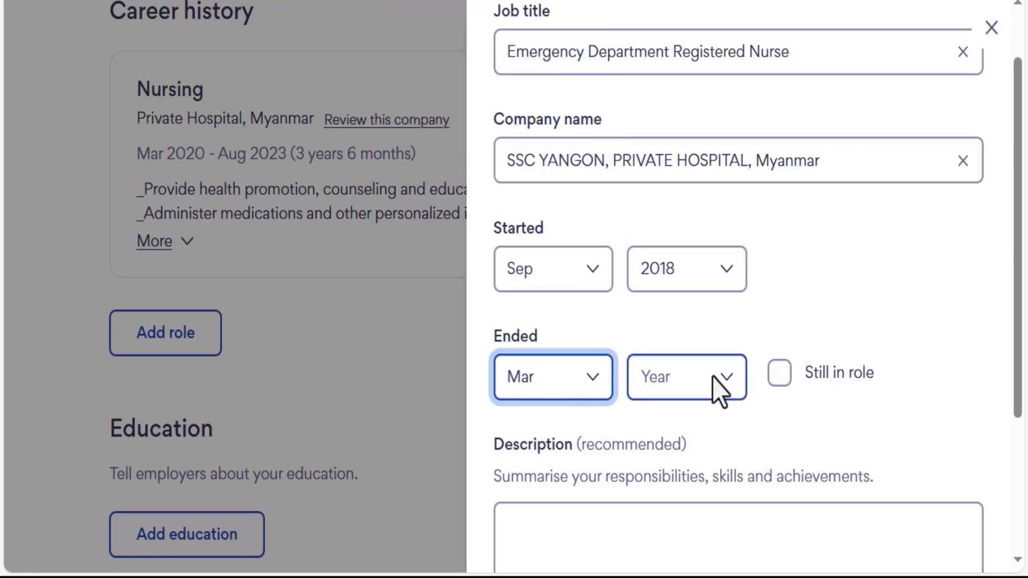
{"action": "left_click", "coordinate": [708, 379]}
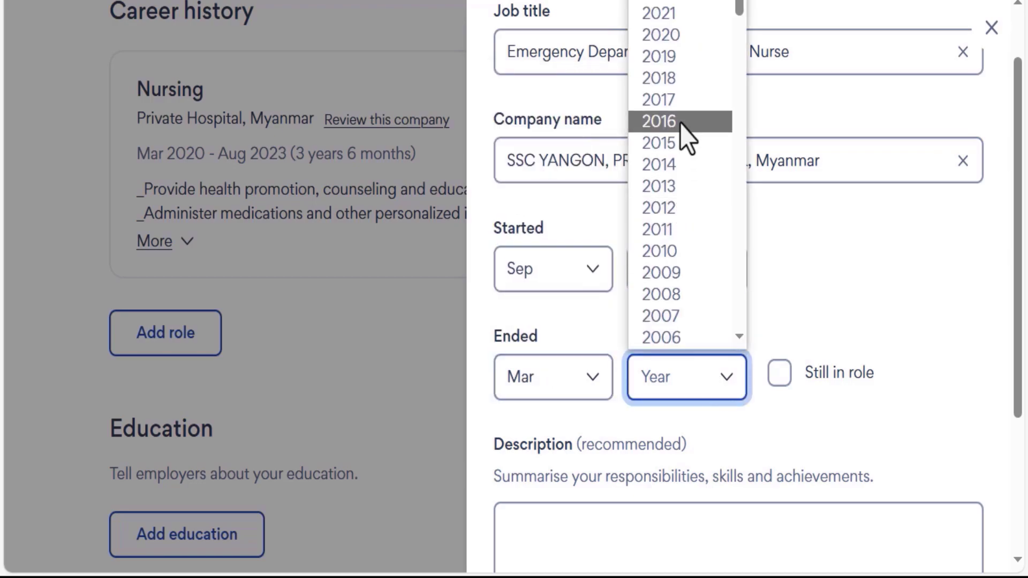
{"action": "left_click", "coordinate": [677, 27]}
{"action": "scroll", "coordinate": [911, 371], "scroll_direction": "down", "scroll_amount": 4}
{"action": "left_click", "coordinate": [501, 324]}
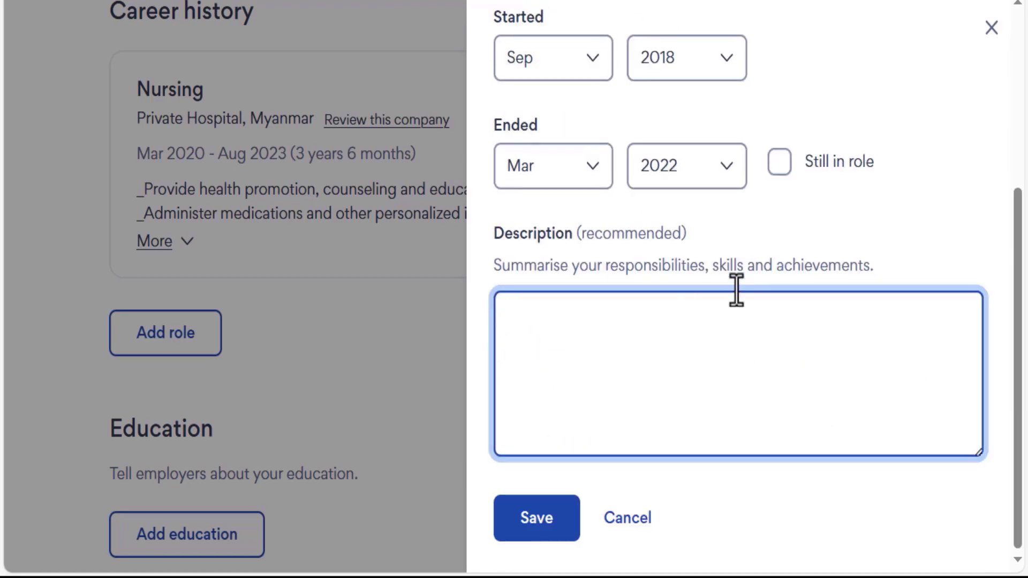
{"action": "left_click", "coordinate": [537, 518]}
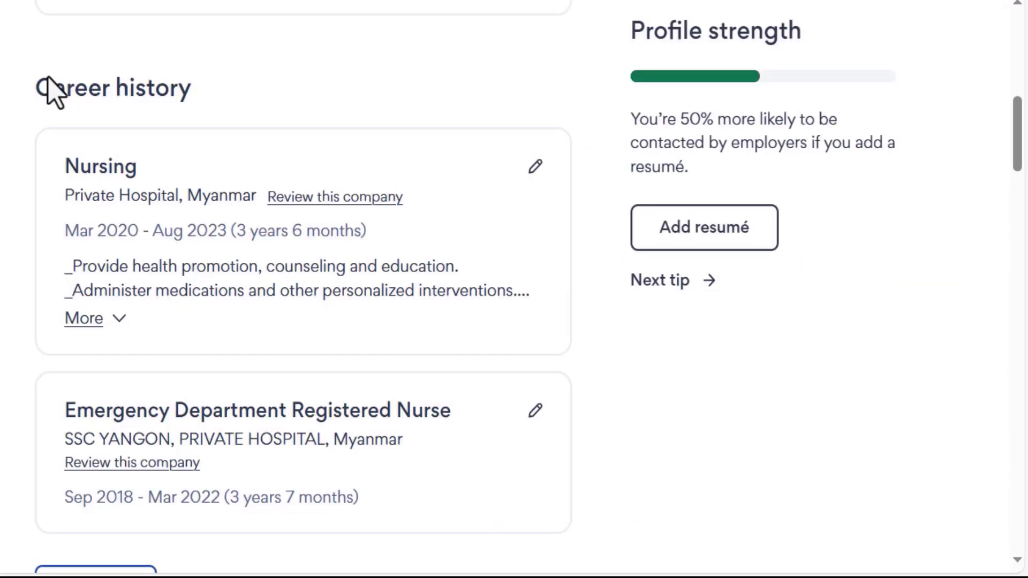
Open the form for adding another career history role.
{"action": "triple_click", "coordinate": [31, 107]}
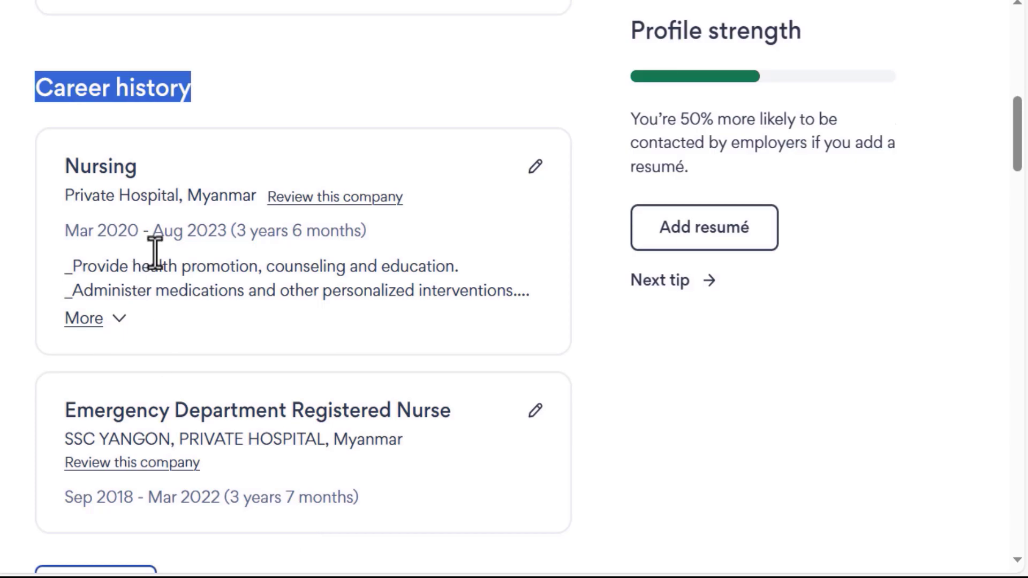
{"action": "left_click_drag", "start_coordinate": [1021, 130], "coordinate": [1021, 150]}
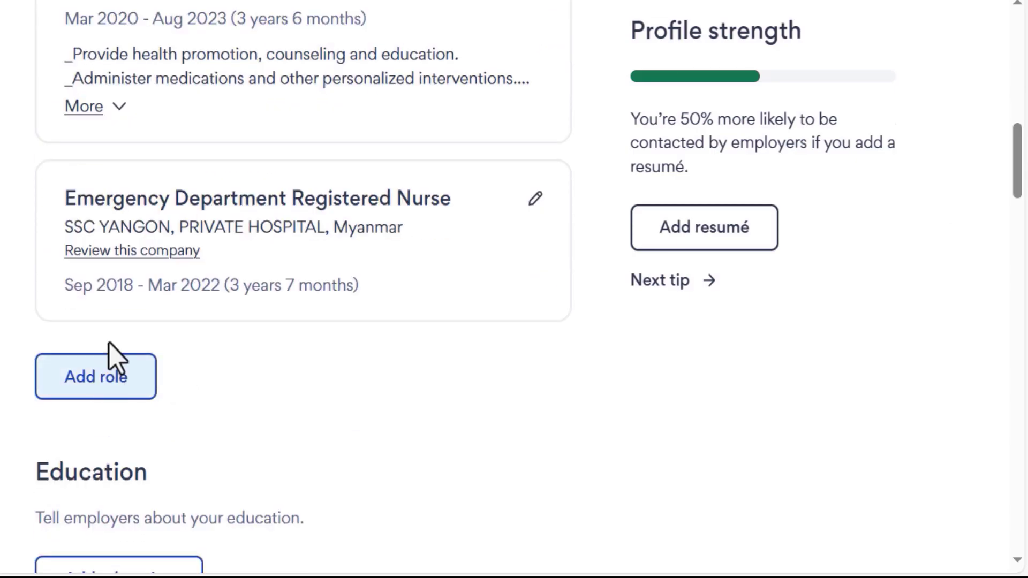
{"action": "left_click", "coordinate": [123, 407]}
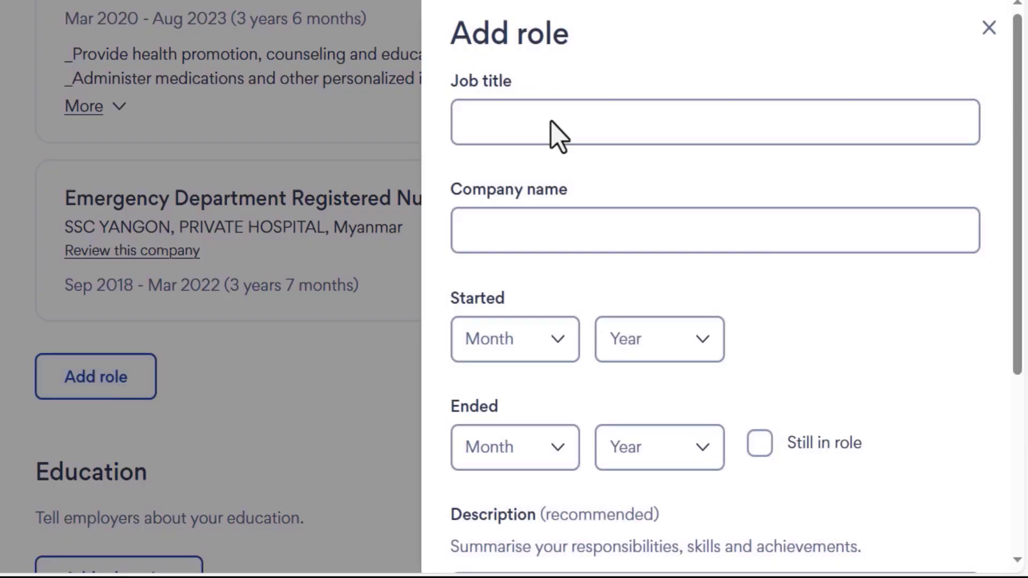
{"action": "mouse_move", "coordinate": [1021, 155]}
{"action": "left_mouse_down"}
{"action": "mouse_move", "coordinate": [1023, 249]}
{"action": "mouse_move", "coordinate": [1019, 157]}
{"action": "left_mouse_up"}
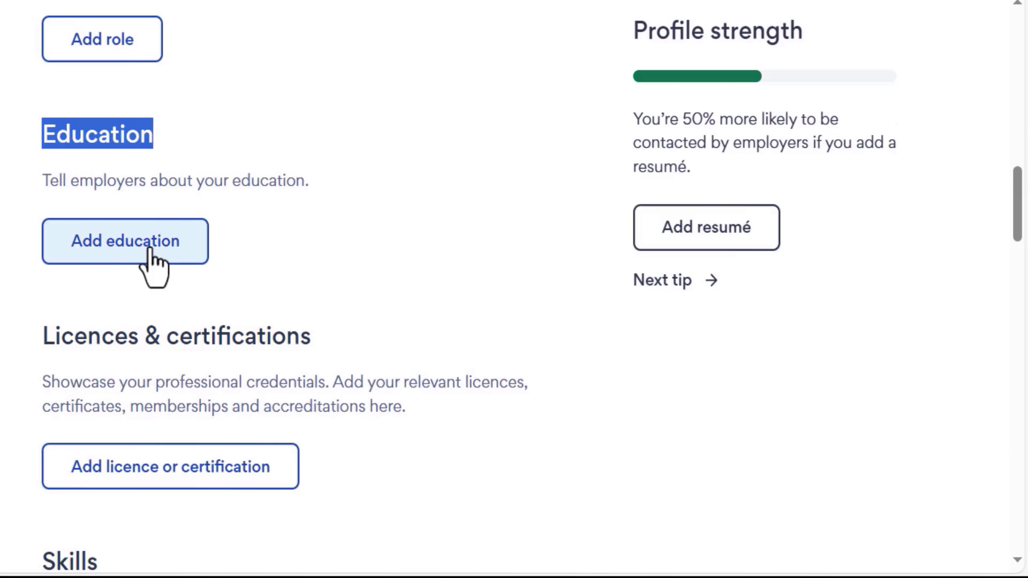
Add and save a B.A(English) education entry with Bachelor of Arts as the qualification.
{"action": "left_click", "coordinate": [150, 250]}
{"action": "type", "text": "B.A"}
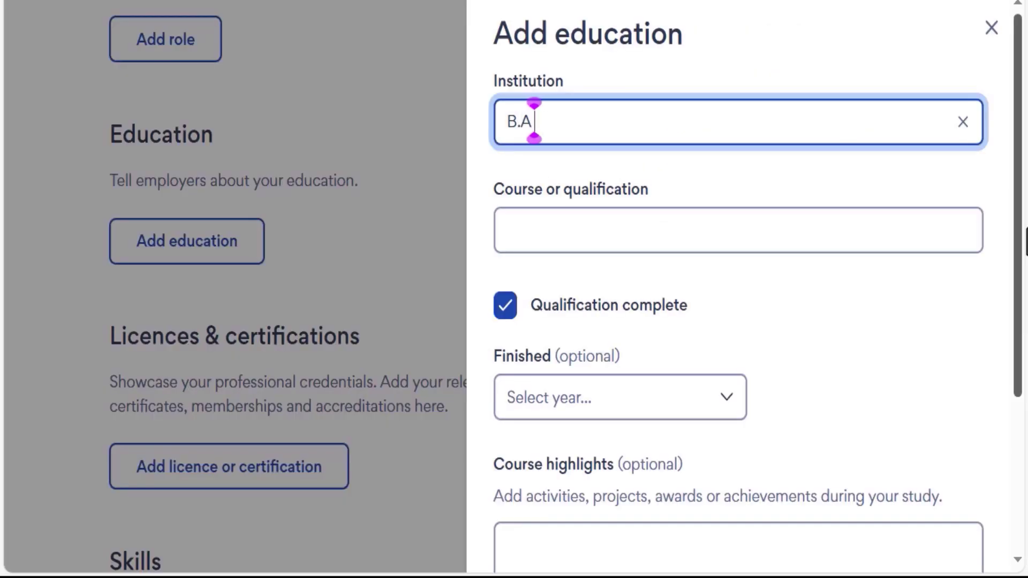
{"action": "type", "text": "(English)"}
{"action": "left_click", "coordinate": [522, 241]}
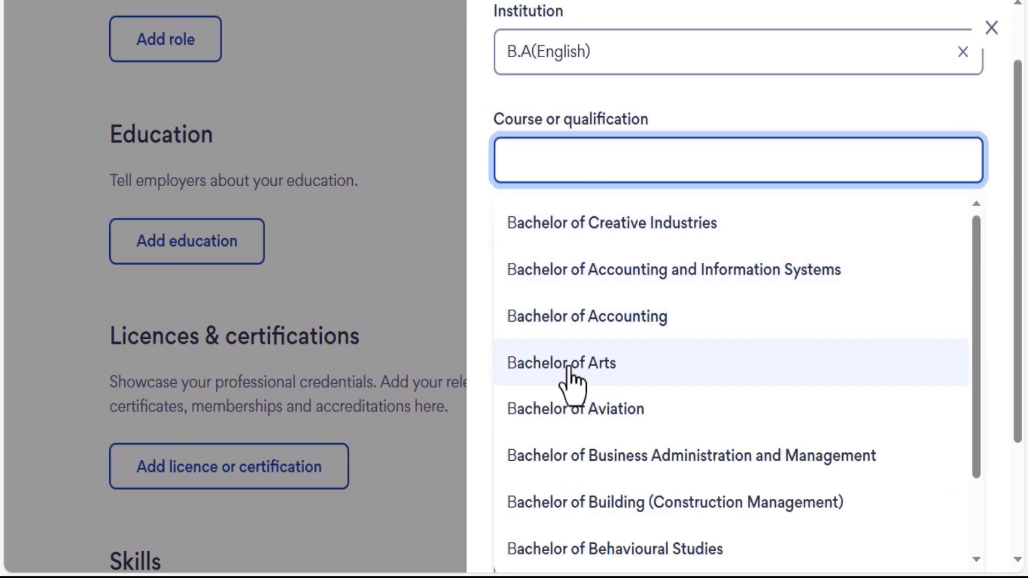
{"action": "left_click", "coordinate": [552, 369]}
{"action": "left_click", "coordinate": [739, 337]}
{"action": "key", "text": "Escape"}
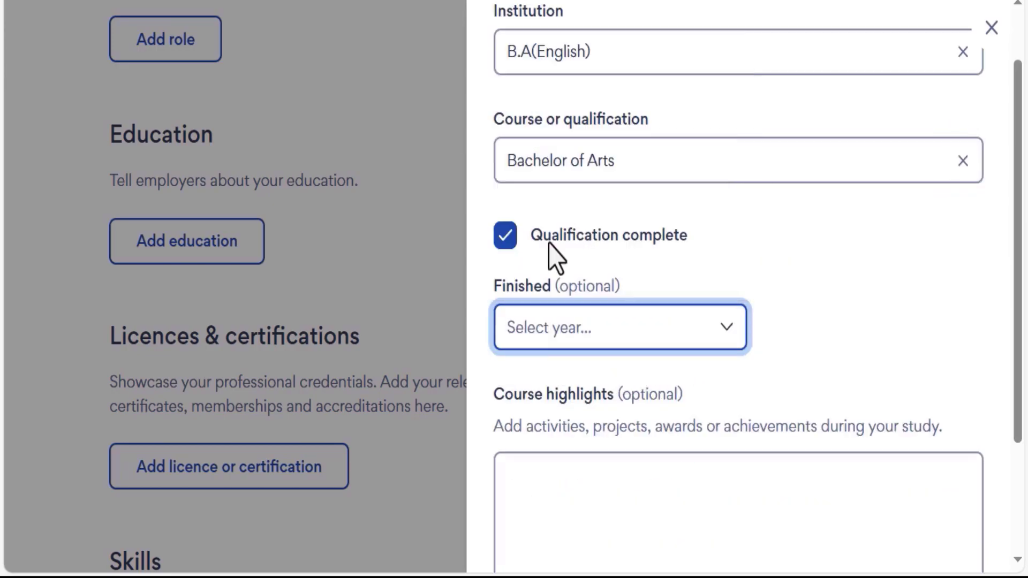
{"action": "left_click_drag", "start_coordinate": [1017, 205], "coordinate": [1024, 310]}
{"action": "left_click", "coordinate": [536, 518]}
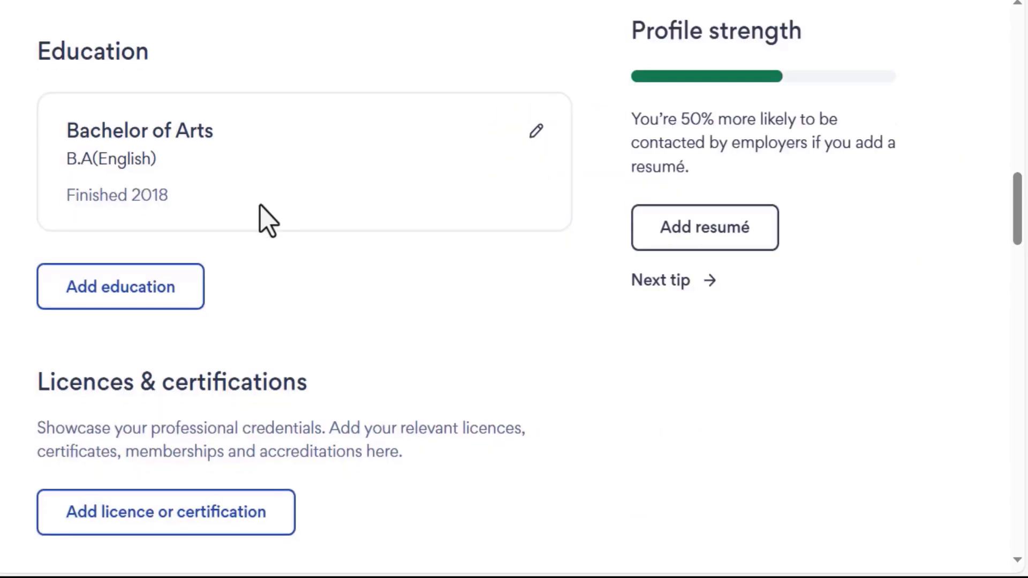
Add and save a Diploma in General Nursing entry, qualification Diploma of Nursing, finished 2014.
{"action": "left_click", "coordinate": [150, 302]}
{"action": "type", "text": "Diploma in "}
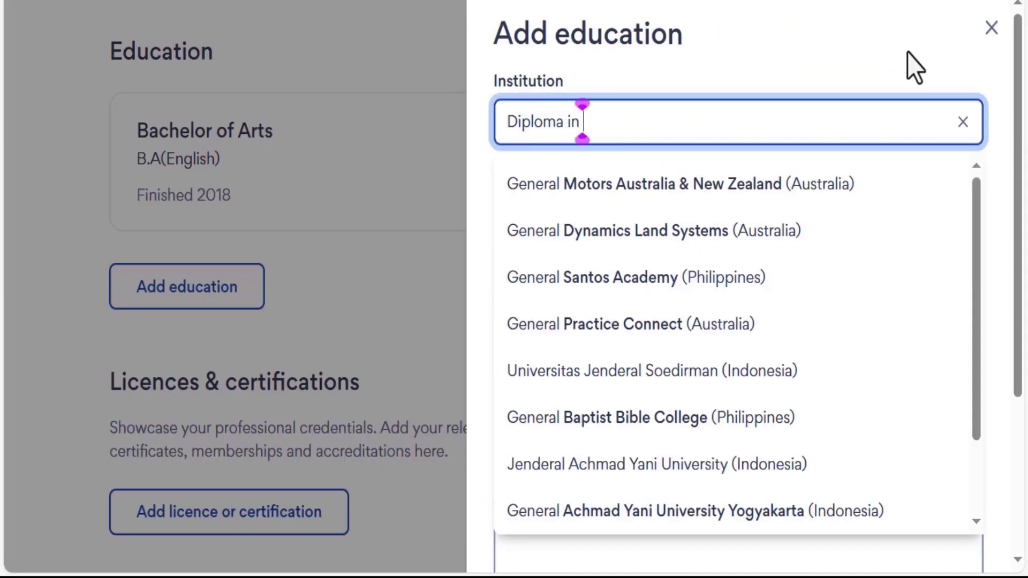
{"action": "type", "text": "General Nursing"}
{"action": "key", "text": "Tab"}
{"action": "type", "text": "Diploma"}
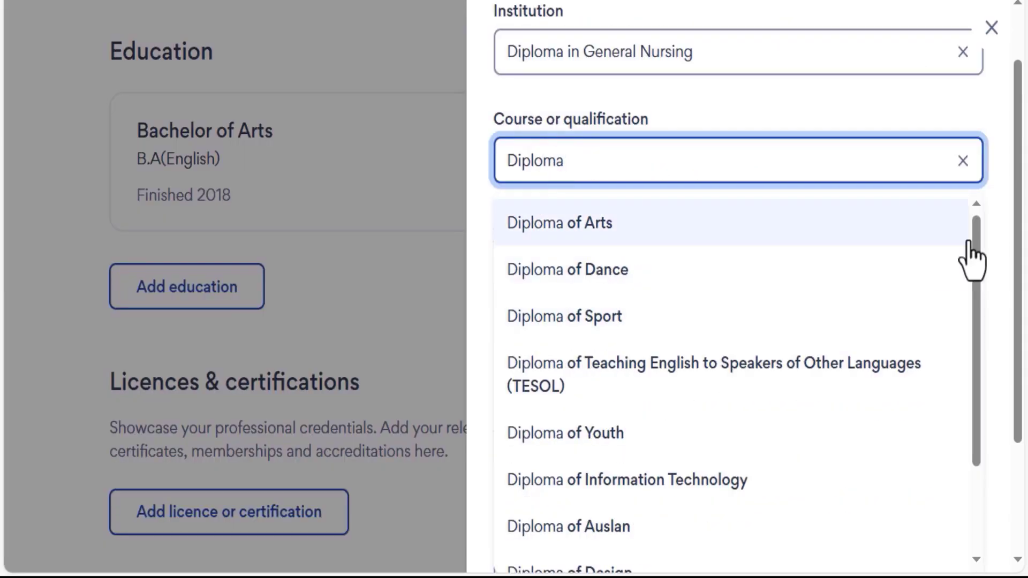
{"action": "type", "text": " of Nursing"}
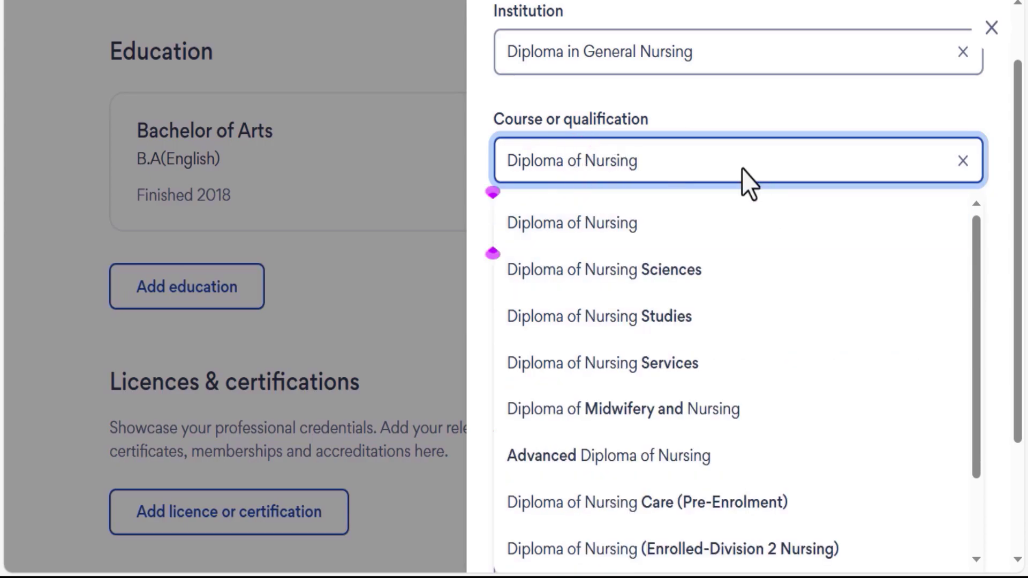
{"action": "left_click", "coordinate": [603, 224]}
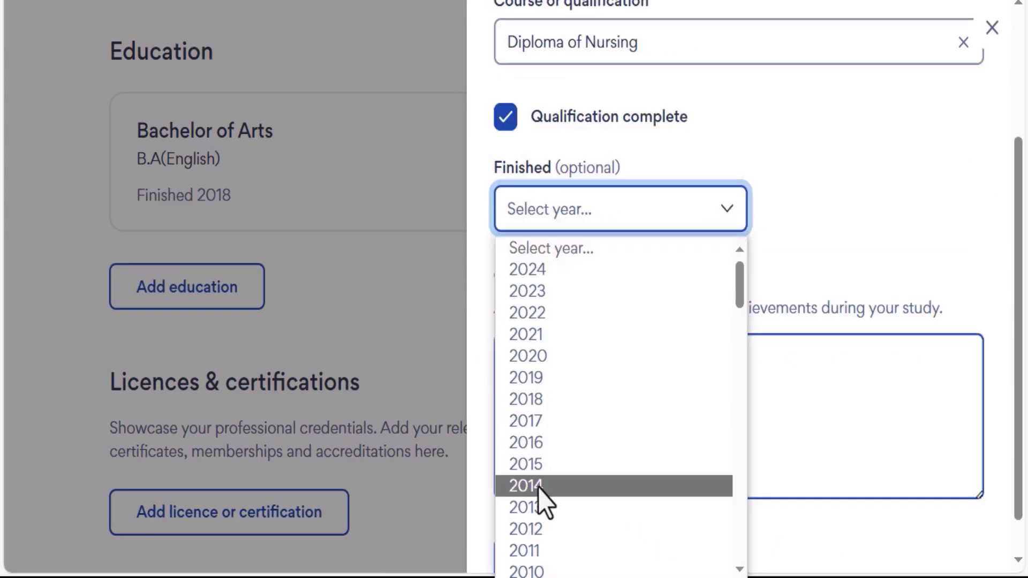
{"action": "left_click", "coordinate": [539, 486]}
{"action": "scroll", "coordinate": [535, 514], "scroll_direction": "down", "scroll_amount": 1}
{"action": "left_click", "coordinate": [535, 516]}
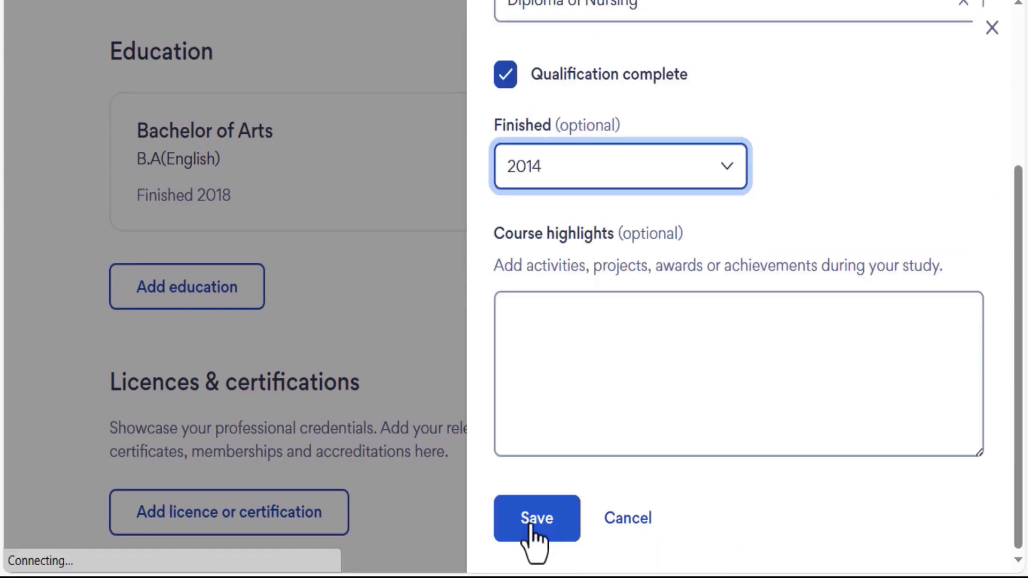
{"action": "double_click", "coordinate": [110, 51]}
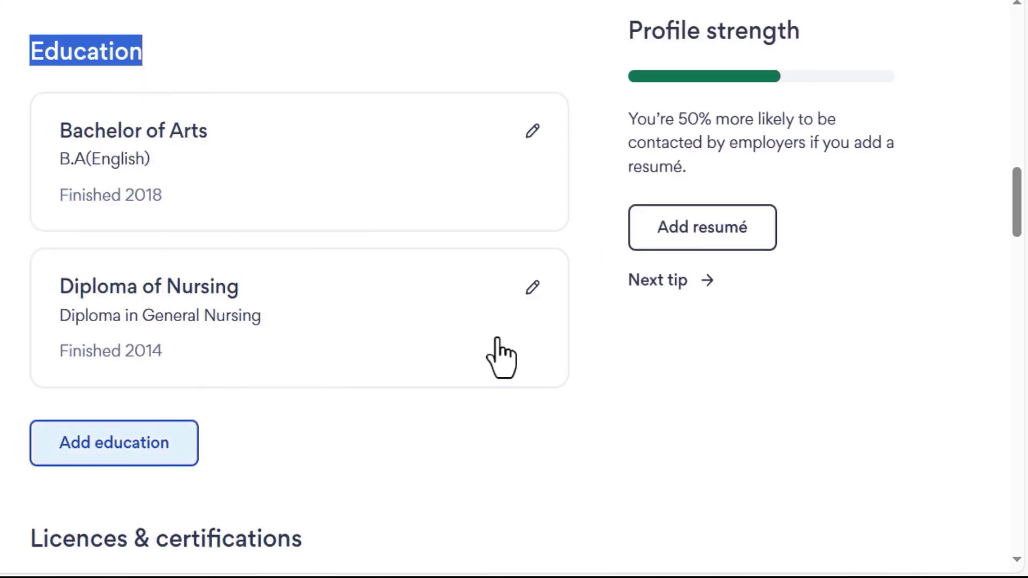
{"action": "left_click_drag", "start_coordinate": [1017, 200], "coordinate": [1019, 238]}
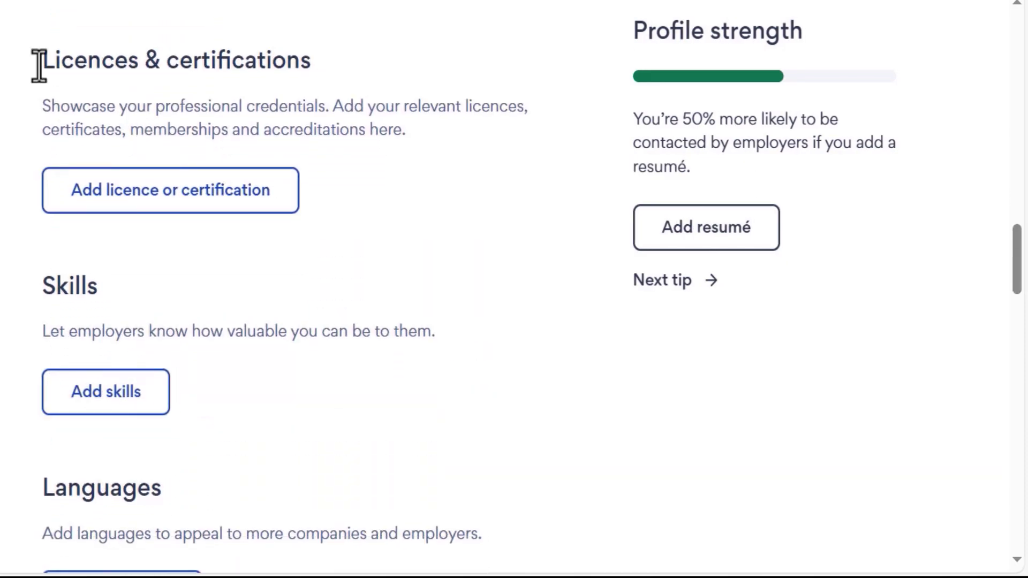
{"action": "triple_click", "coordinate": [50, 69]}
{"action": "left_click", "coordinate": [199, 209]}
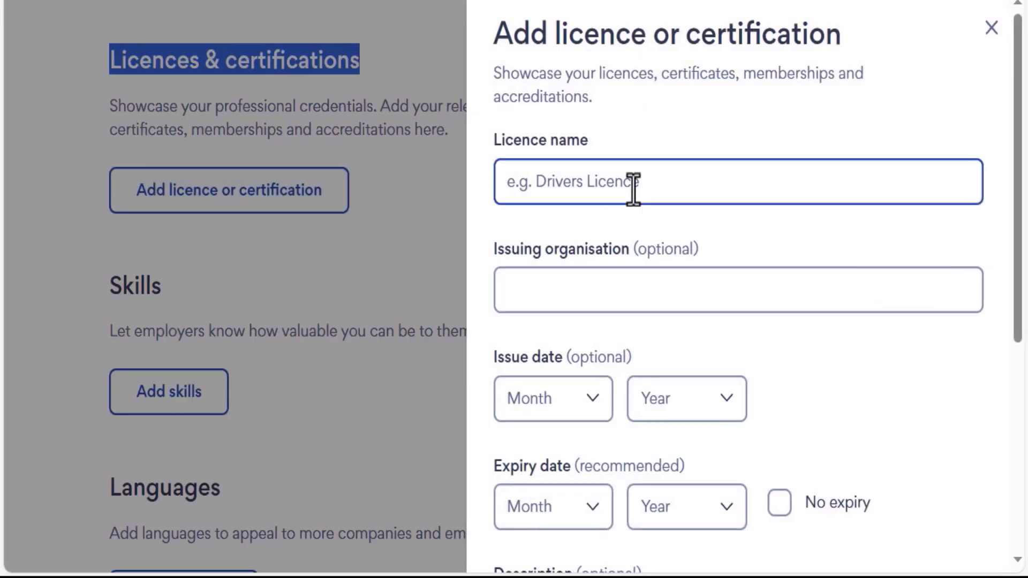
{"action": "left_click", "coordinate": [608, 289]}
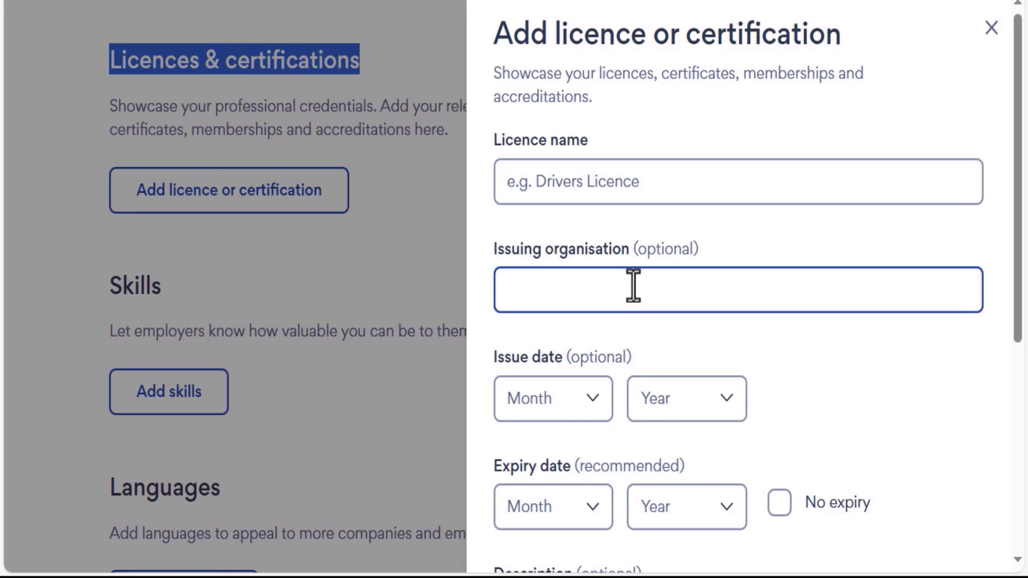
{"action": "left_click_drag", "start_coordinate": [1021, 184], "coordinate": [1025, 296]}
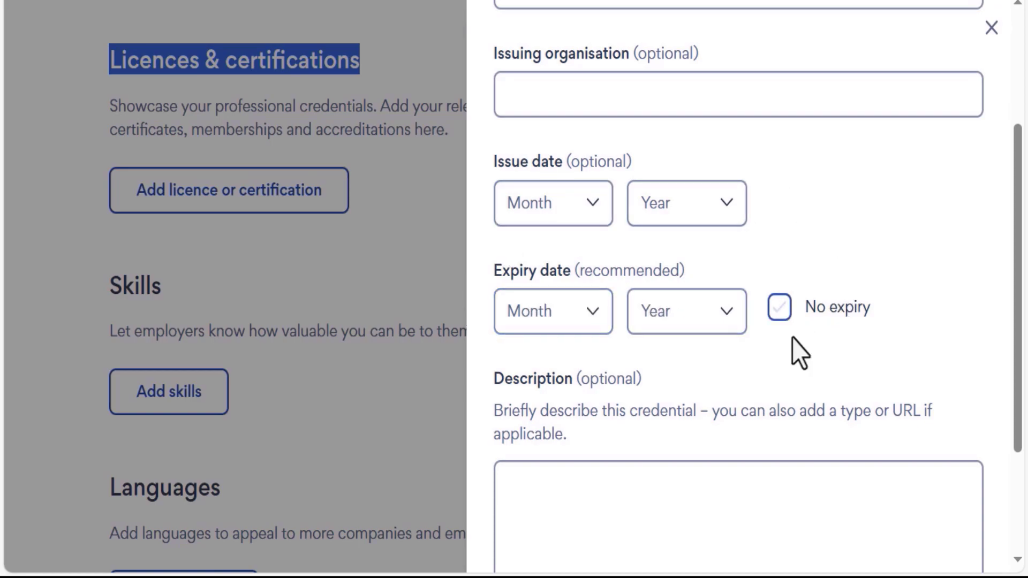
{"action": "scroll", "coordinate": [1017, 239], "scroll_direction": "down", "scroll_amount": 3}
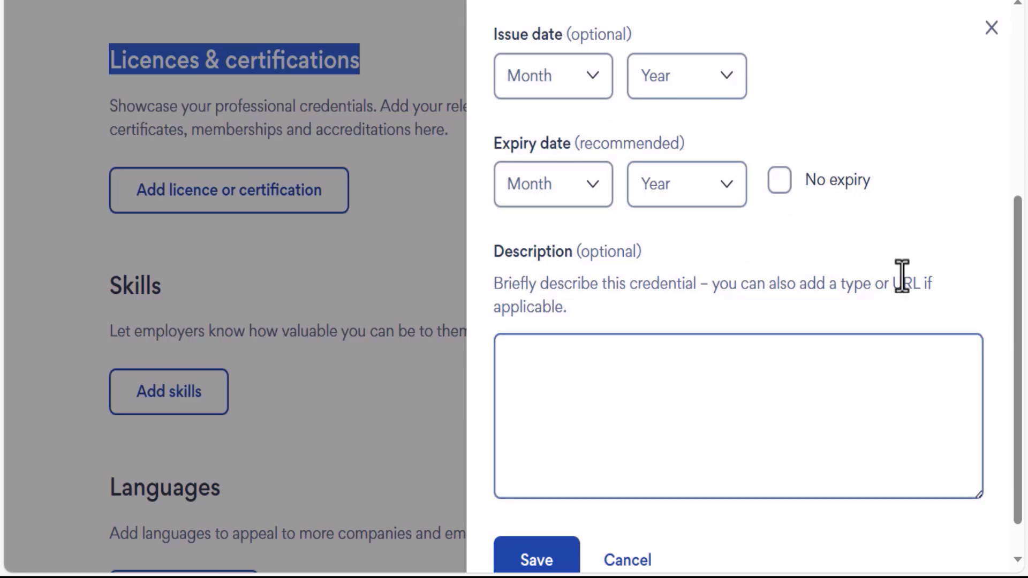
{"action": "scroll", "coordinate": [1021, 321], "scroll_direction": "down", "scroll_amount": 1}
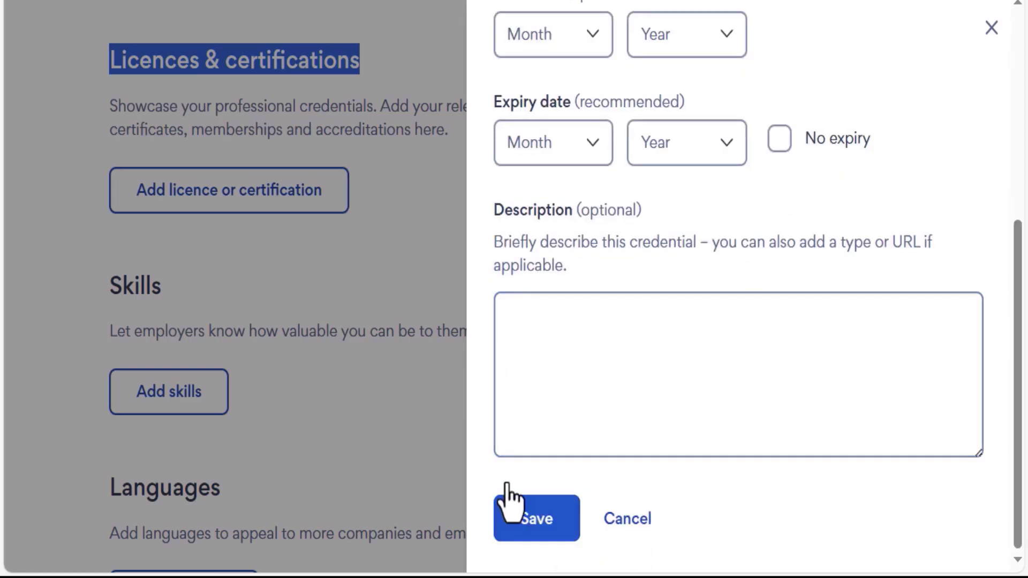
{"action": "left_click", "coordinate": [538, 529]}
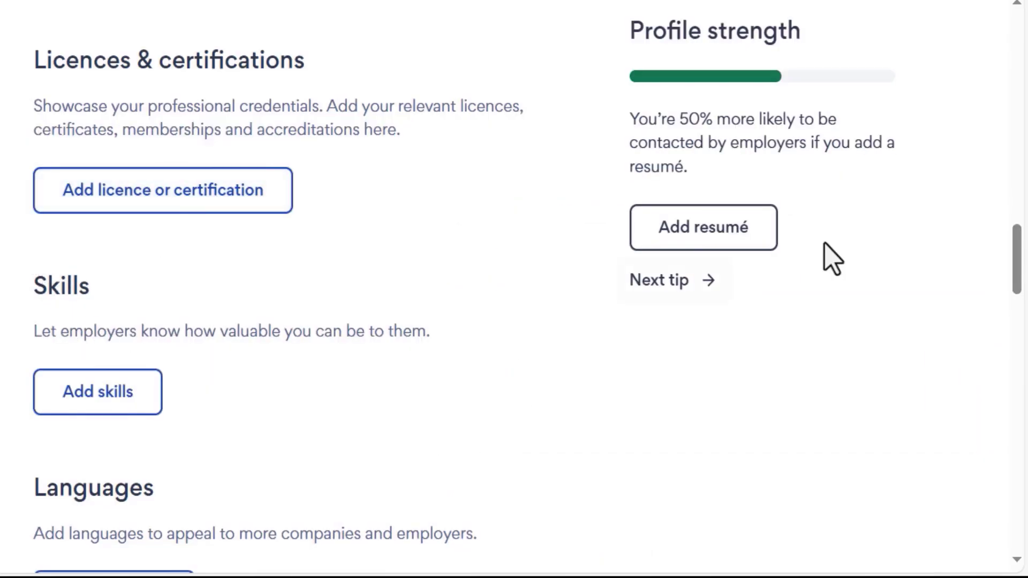
Add Microsoft Office 2019 and Microsoft PowerPoint from the skill suggestions and save them.
{"action": "scroll", "coordinate": [1020, 259], "scroll_direction": "down", "scroll_amount": 2}
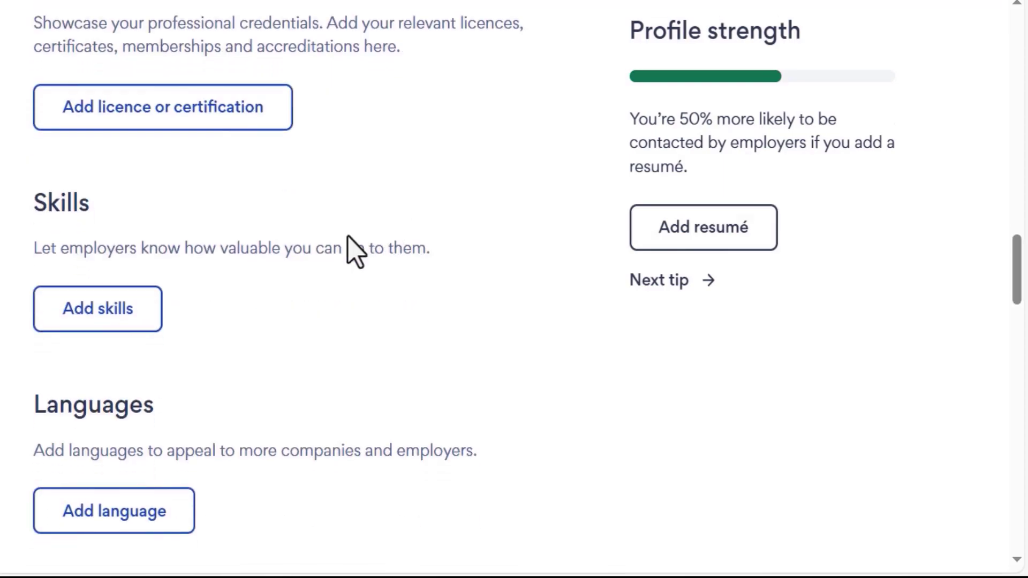
{"action": "left_click", "coordinate": [127, 316]}
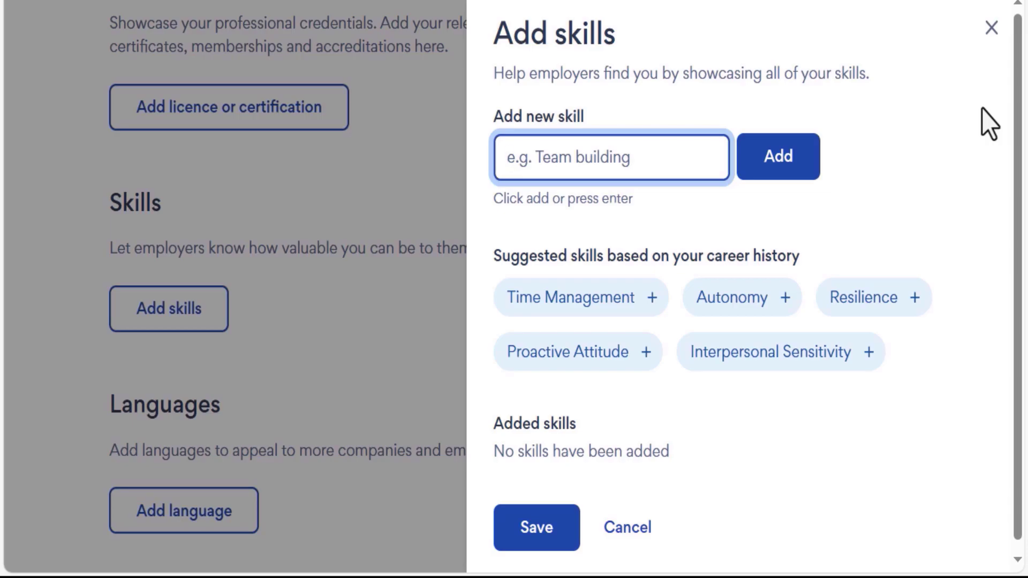
{"action": "type", "text": "Microsoft Office"}
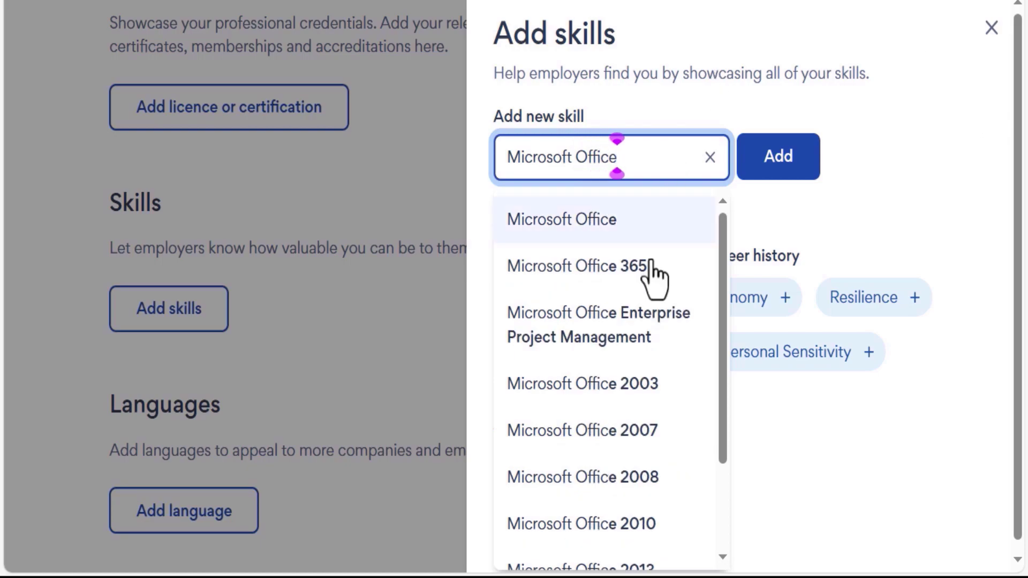
{"action": "left_click_drag", "start_coordinate": [725, 252], "coordinate": [726, 410]}
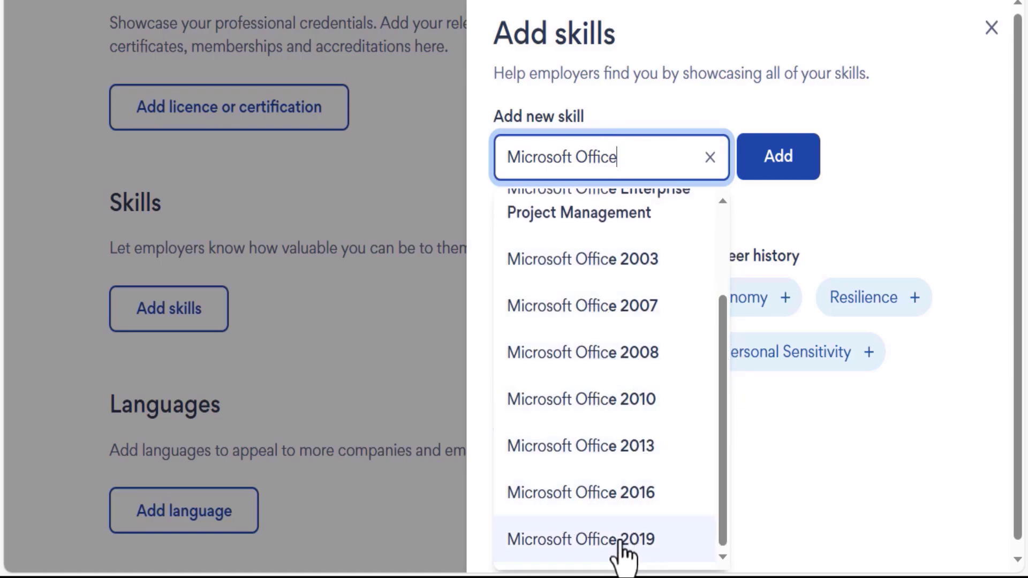
{"action": "key", "text": "ctrl+a"}
{"action": "type", "text": "P"}
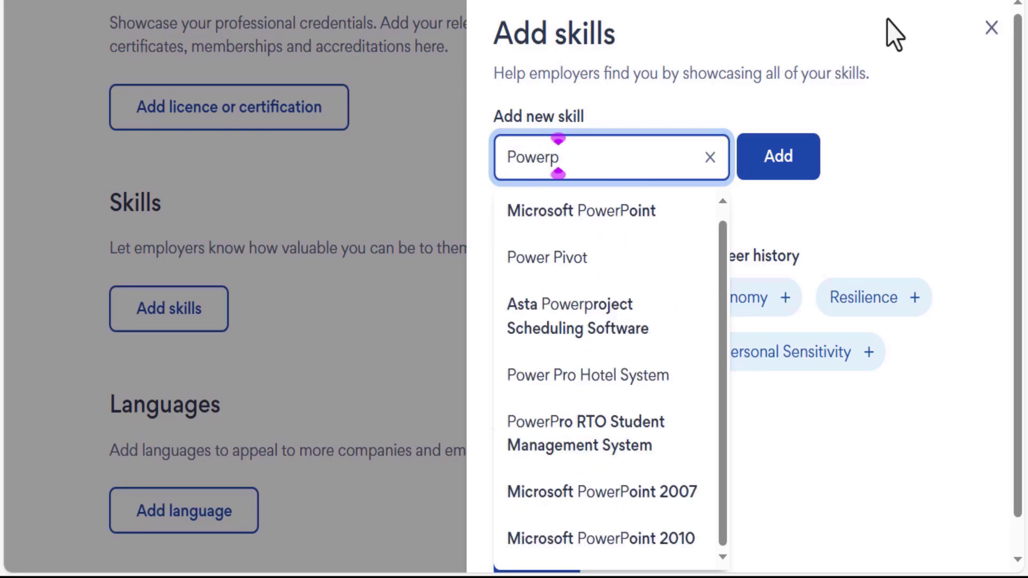
{"action": "left_click", "coordinate": [609, 220]}
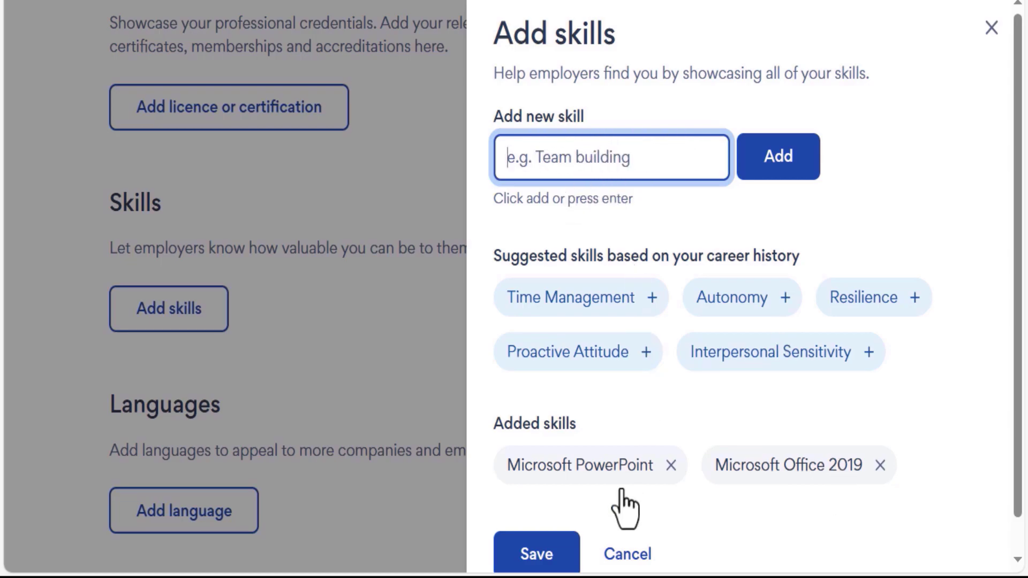
{"action": "left_click", "coordinate": [535, 554]}
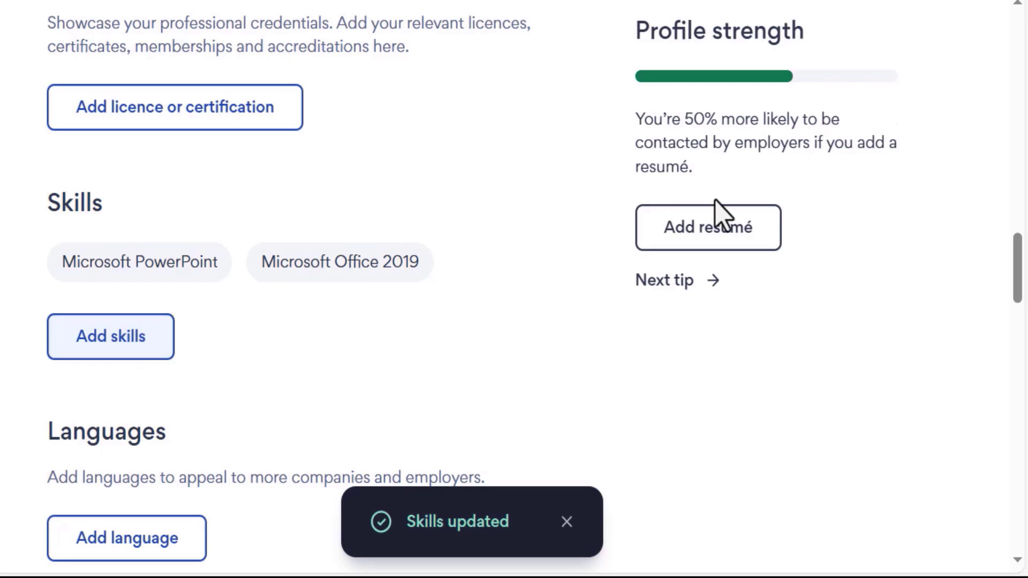
{"action": "left_click_drag", "start_coordinate": [1017, 262], "coordinate": [1019, 299]}
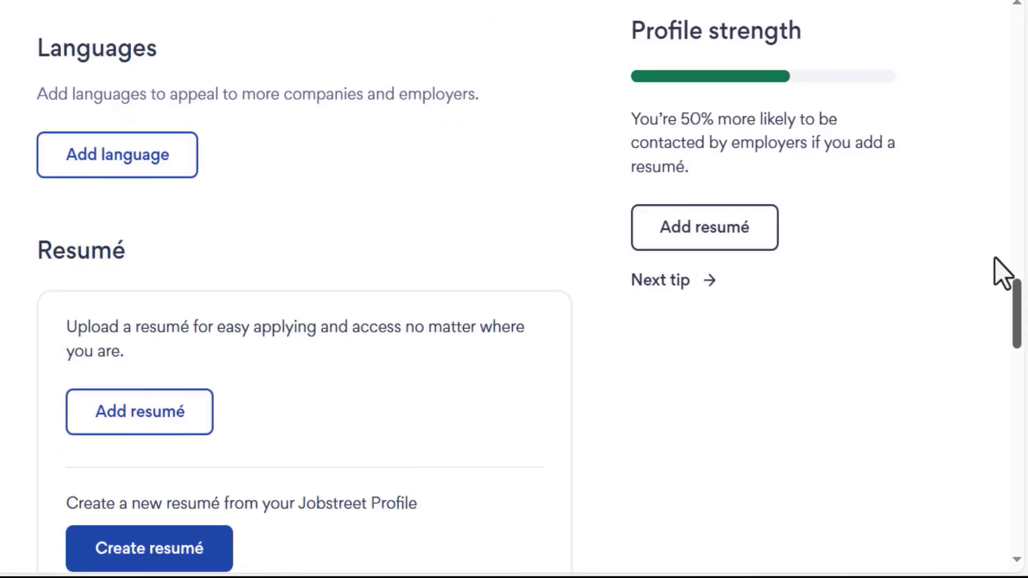
Add English, Chinese - Mandarin and Burmese from the language suggestions, saving each one.
{"action": "double_click", "coordinate": [27, 30]}
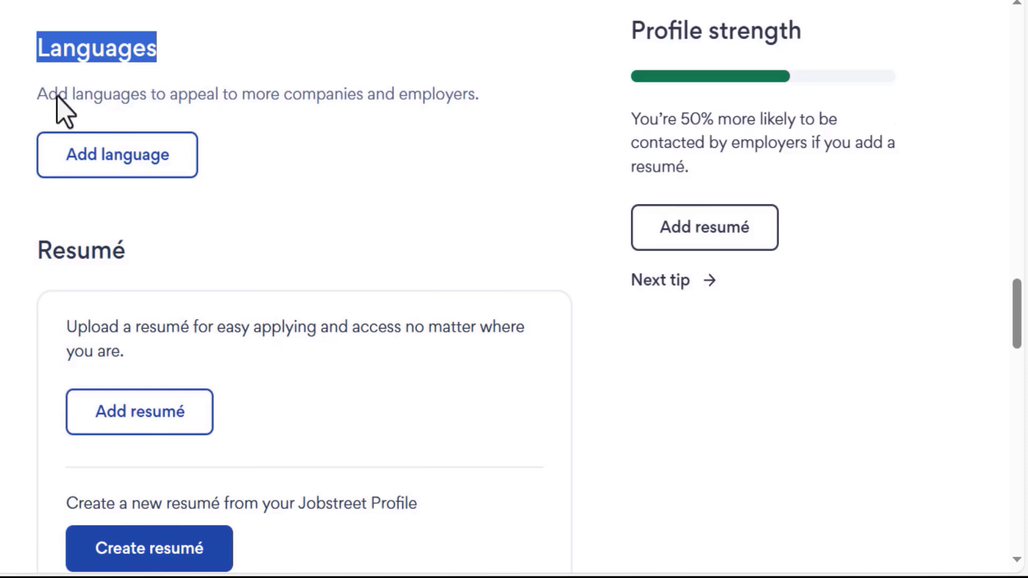
{"action": "left_click", "coordinate": [127, 156]}
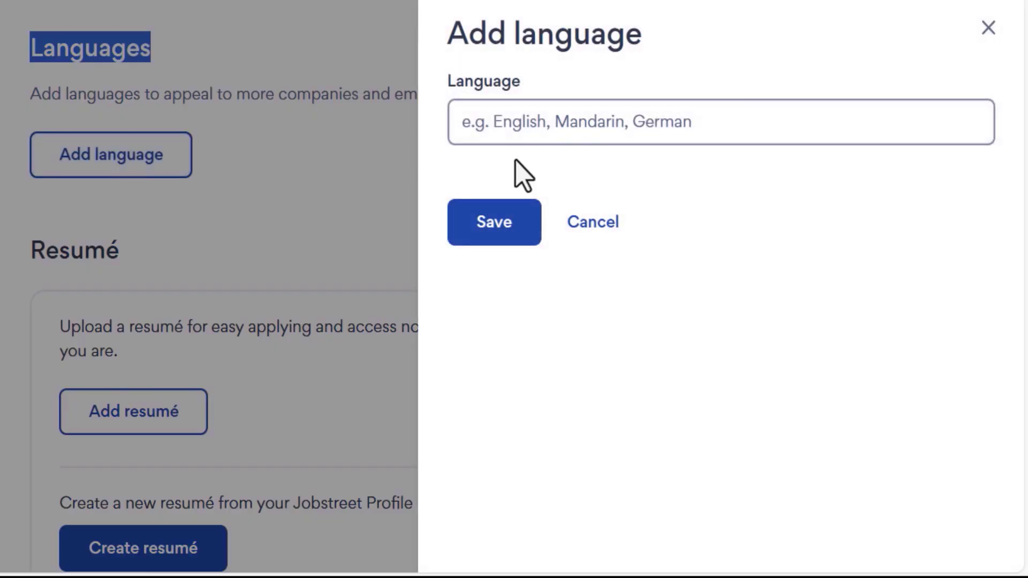
{"action": "left_click", "coordinate": [544, 123]}
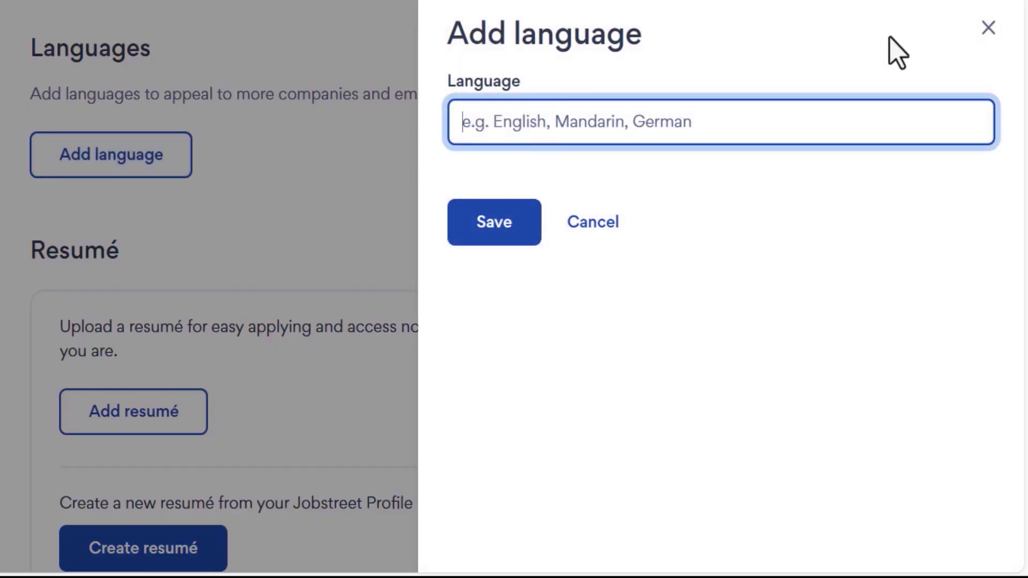
{"action": "type", "text": "Eng"}
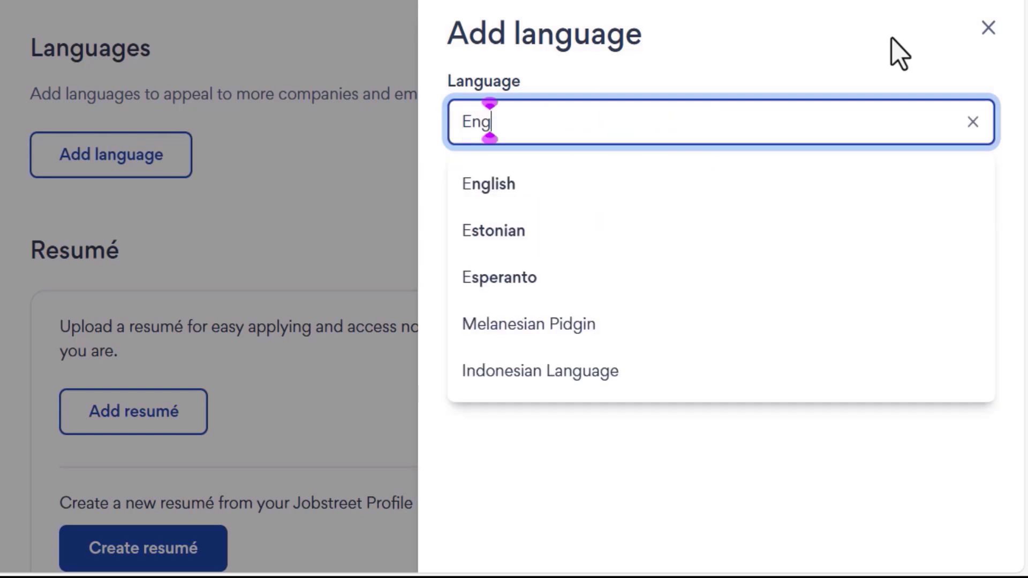
{"action": "type", "text": "lish"}
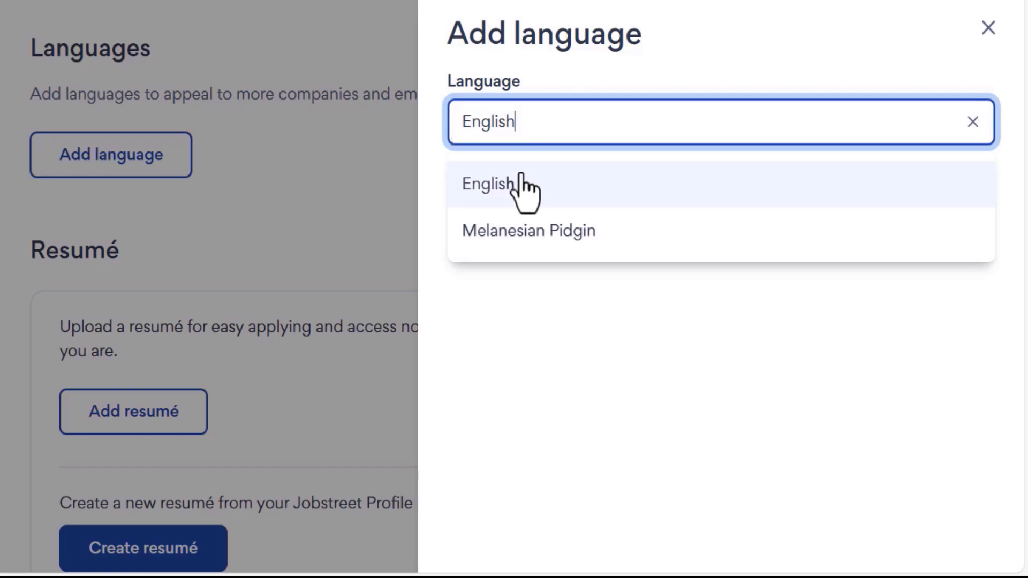
{"action": "left_click", "coordinate": [511, 195]}
{"action": "key", "text": "Return"}
{"action": "type", "text": "C"}
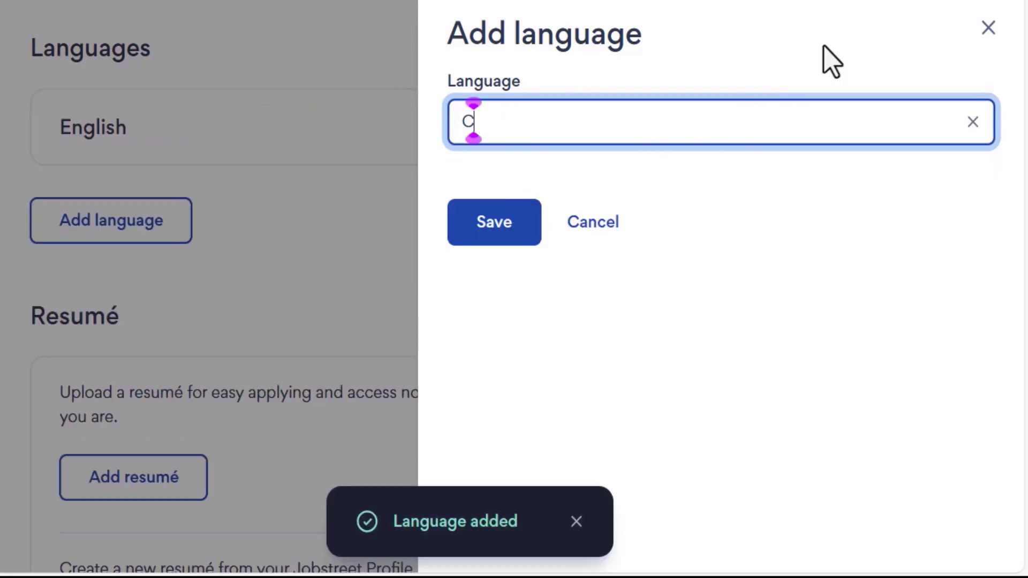
{"action": "type", "text": "hinese"}
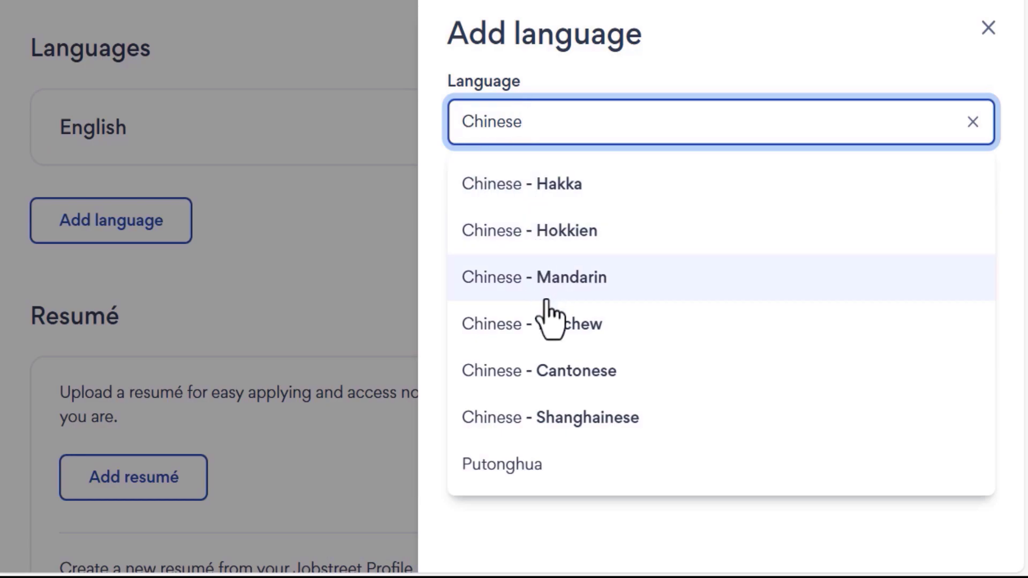
{"action": "left_click", "coordinate": [561, 289]}
{"action": "key", "text": "Return"}
{"action": "type", "text": "B"}
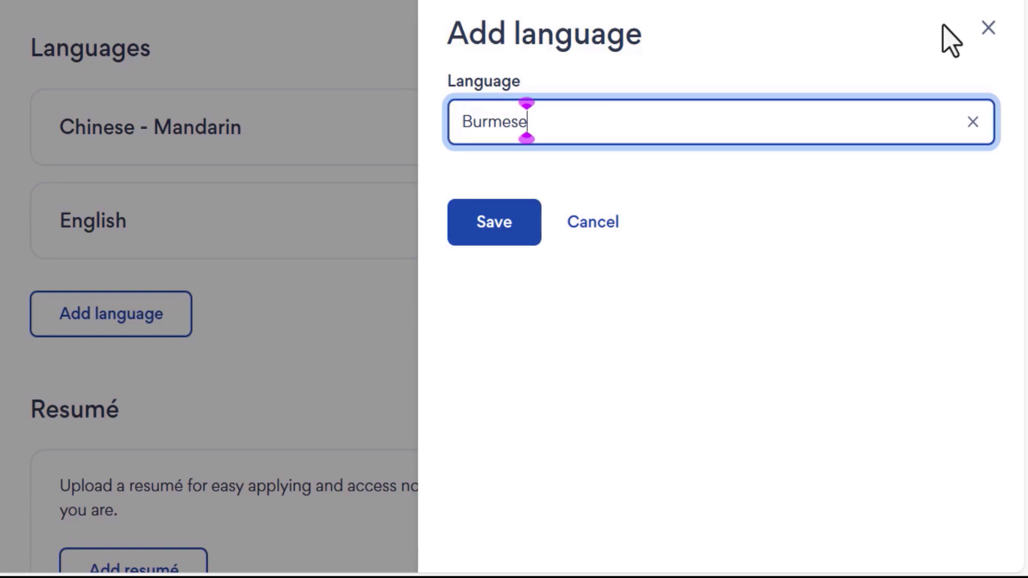
{"action": "type", "text": "urmese"}
{"action": "left_click", "coordinate": [500, 194]}
{"action": "left_click", "coordinate": [487, 231]}
{"action": "left_click_drag", "start_coordinate": [22, 38], "coordinate": [160, 51]}
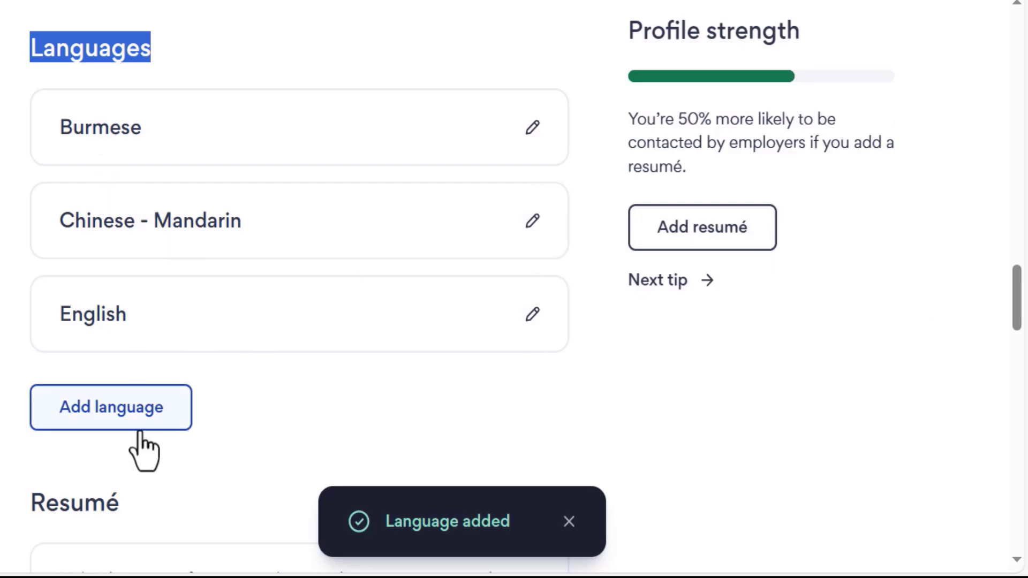
Upload the CV resumé PDF from the computer as the profile's resumé.
{"action": "left_click_drag", "start_coordinate": [1016, 284], "coordinate": [1016, 343]}
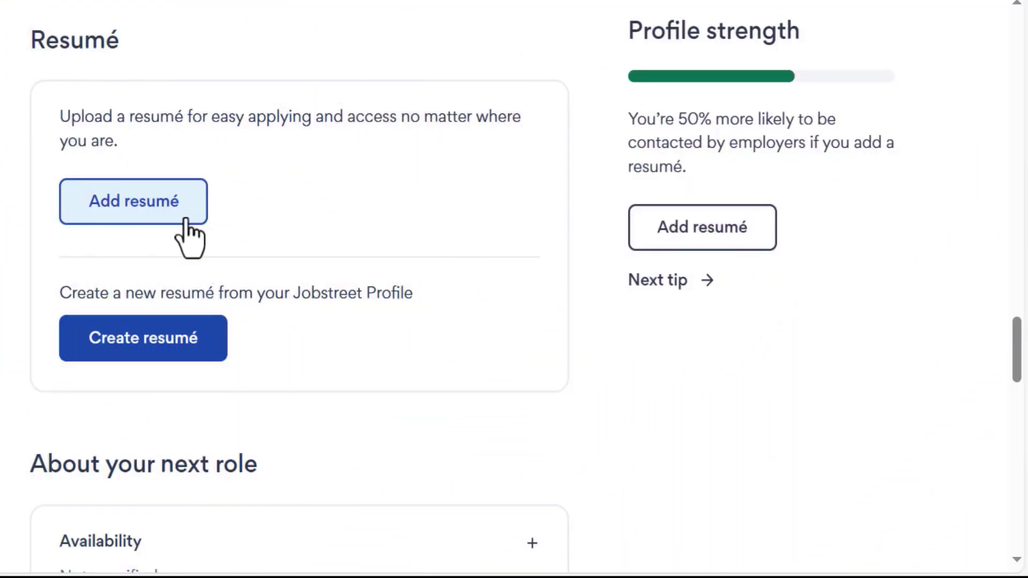
{"action": "left_click", "coordinate": [185, 219]}
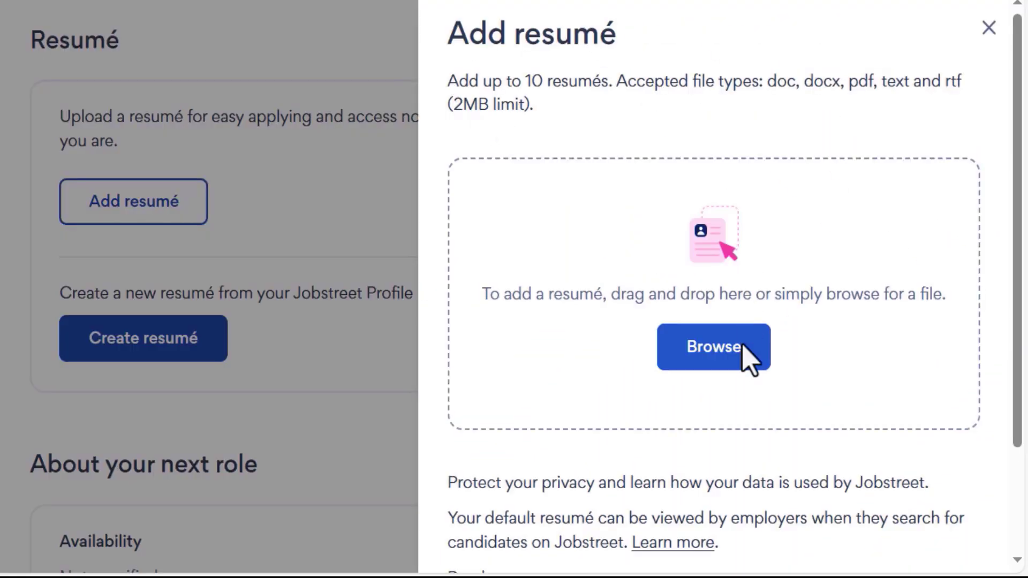
{"action": "left_click", "coordinate": [715, 364]}
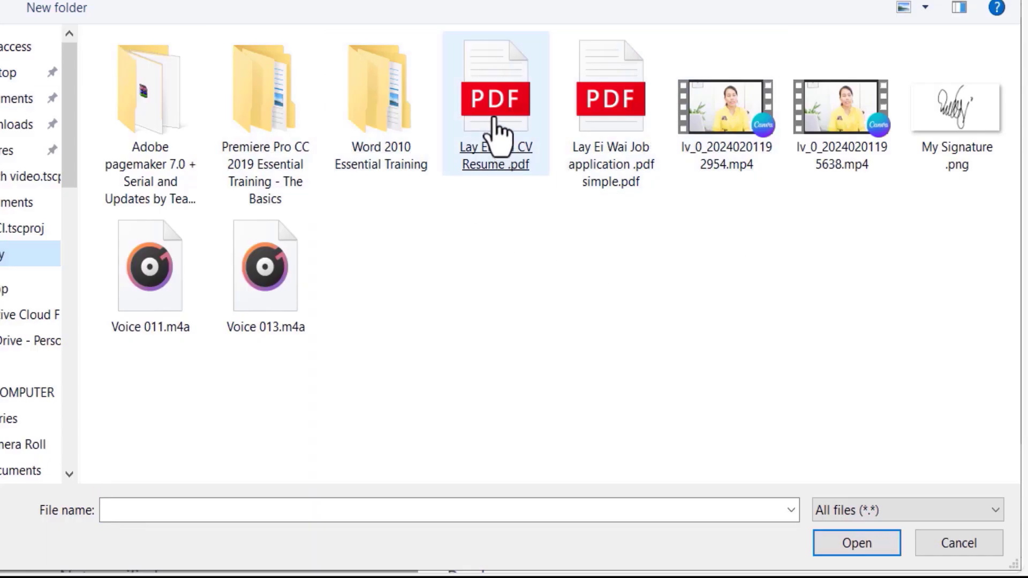
{"action": "double_click", "coordinate": [496, 253]}
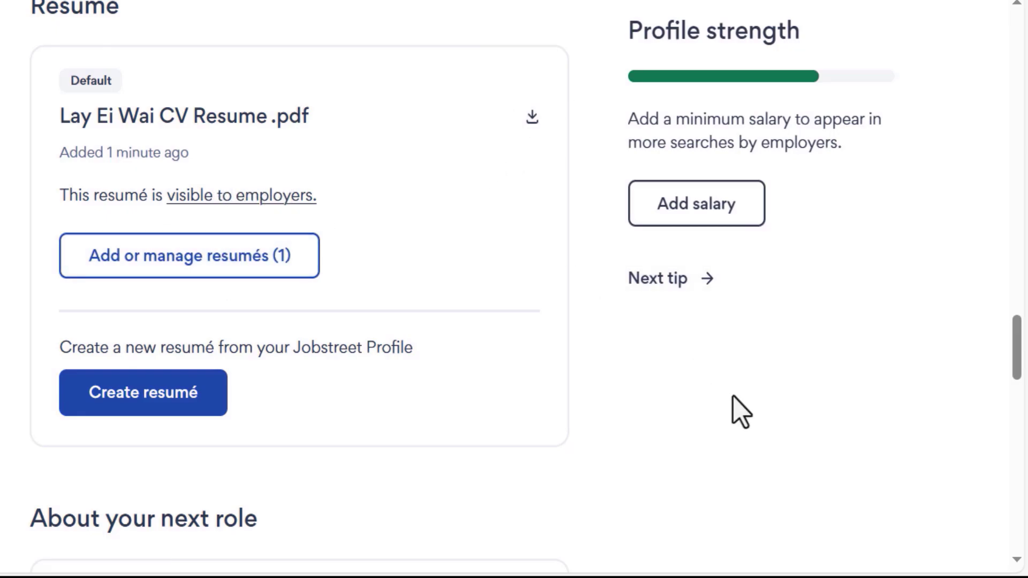
Set availability to Now and add Contract as a preferred work type, then save.
{"action": "left_click_drag", "start_coordinate": [1018, 364], "coordinate": [1018, 418]}
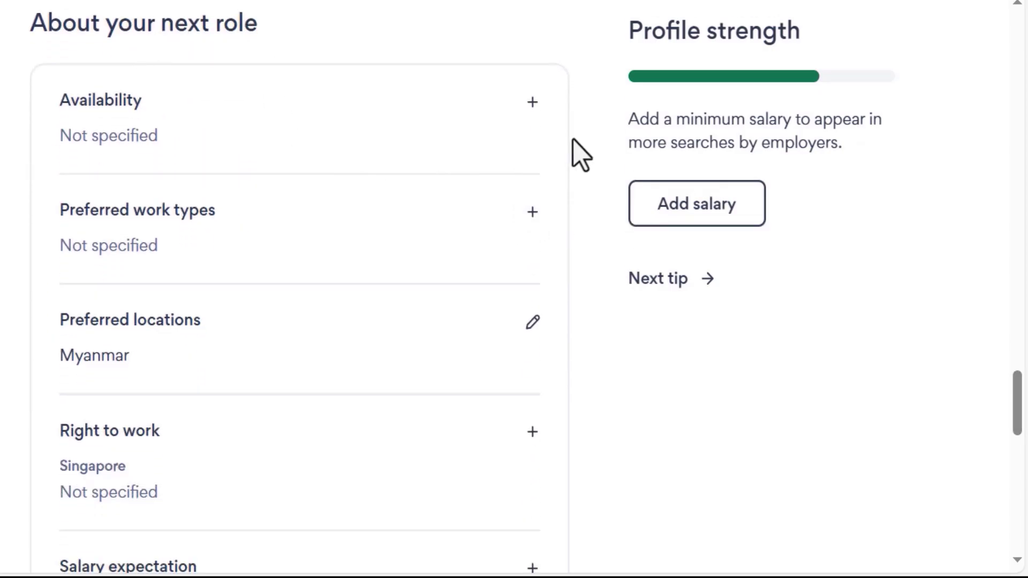
{"action": "left_click", "coordinate": [530, 108]}
{"action": "left_click", "coordinate": [460, 88]}
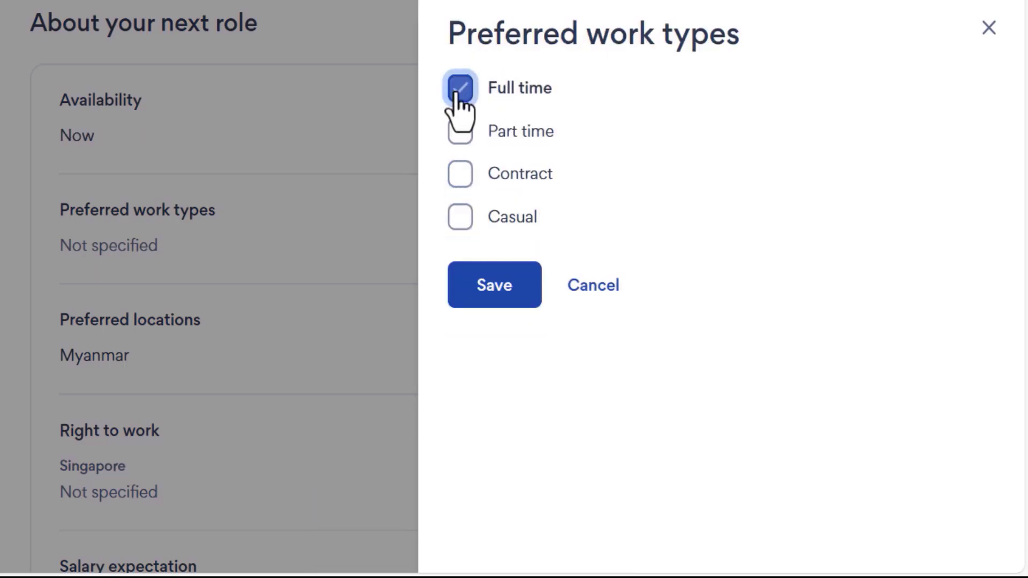
{"action": "left_click", "coordinate": [459, 175]}
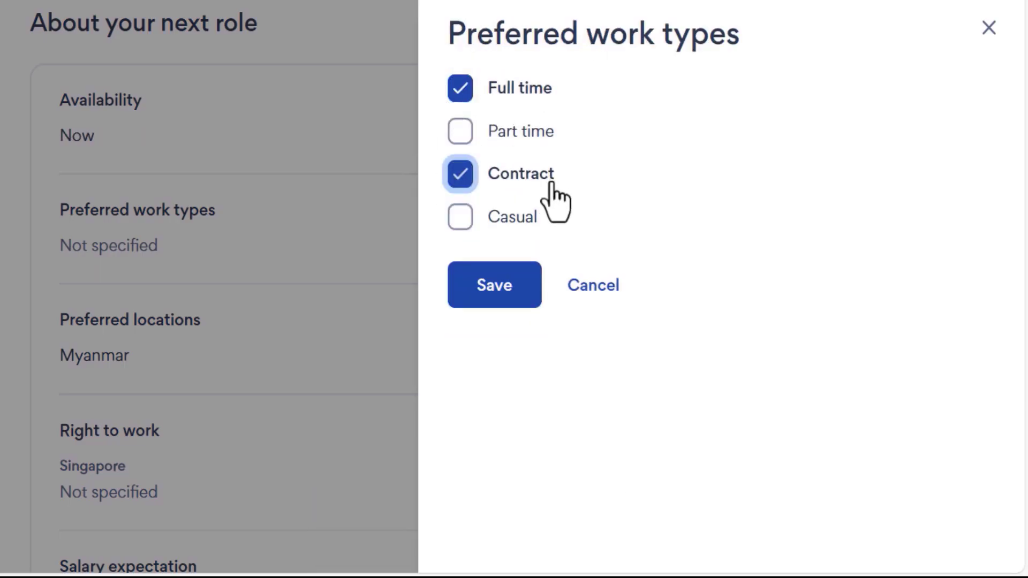
{"action": "left_click", "coordinate": [499, 283]}
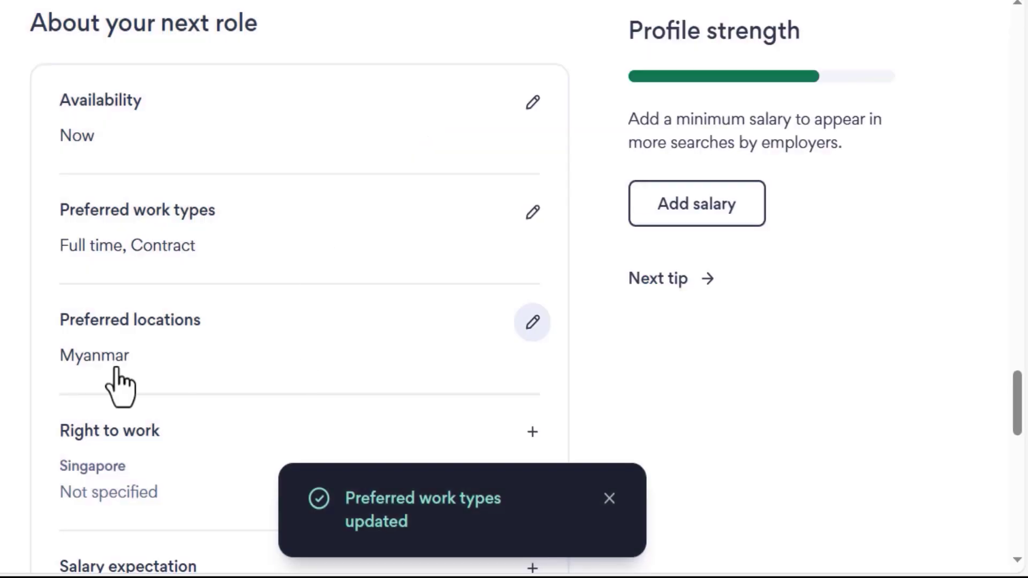
Replace Myanmar with Singapore as the only preferred location and save.
{"action": "left_click", "coordinate": [156, 364]}
{"action": "left_click", "coordinate": [510, 155]}
{"action": "type", "text": "Singapore"}
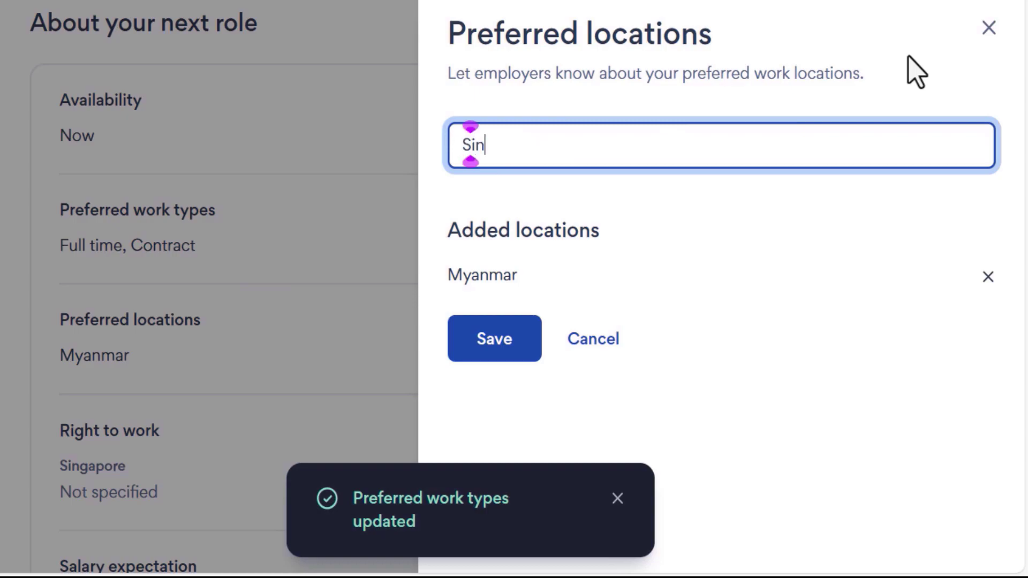
{"action": "left_click", "coordinate": [503, 299]}
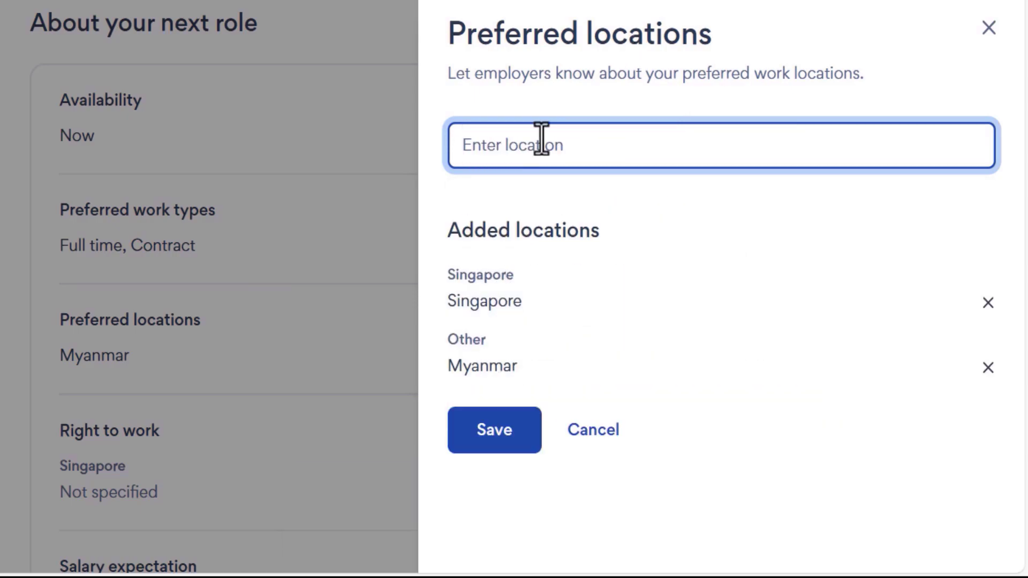
{"action": "left_click", "coordinate": [987, 367]}
{"action": "left_click", "coordinate": [494, 338]}
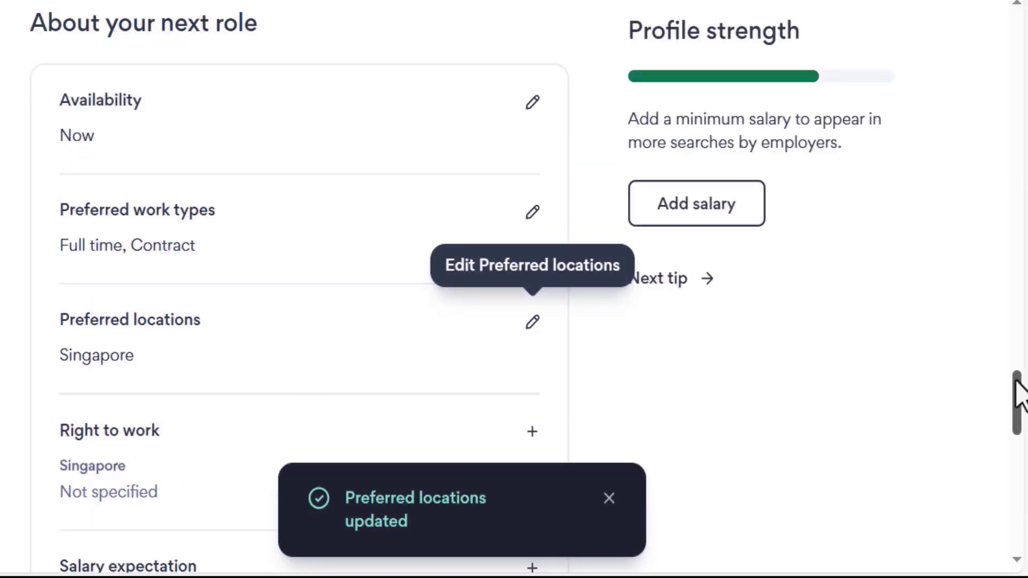
{"action": "scroll", "coordinate": [670, 305], "scroll_direction": "down", "scroll_amount": 4}
Set Singapore right to work to Employment pass/Personalised pass/S-Pass/Work permit and save.
{"action": "left_click", "coordinate": [524, 212]}
{"action": "left_click", "coordinate": [953, 137]}
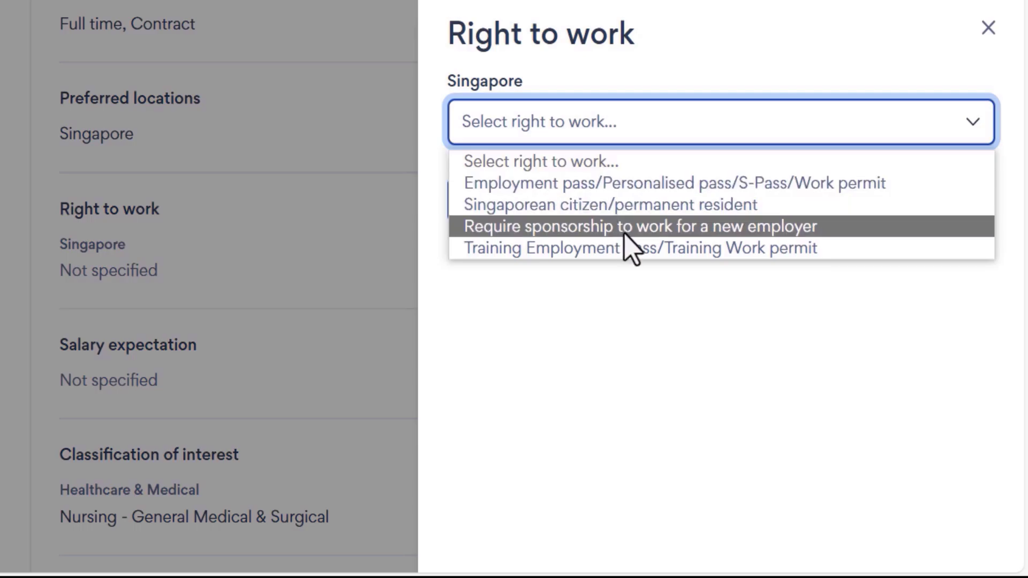
{"action": "left_click", "coordinate": [812, 183]}
{"action": "left_click", "coordinate": [508, 215]}
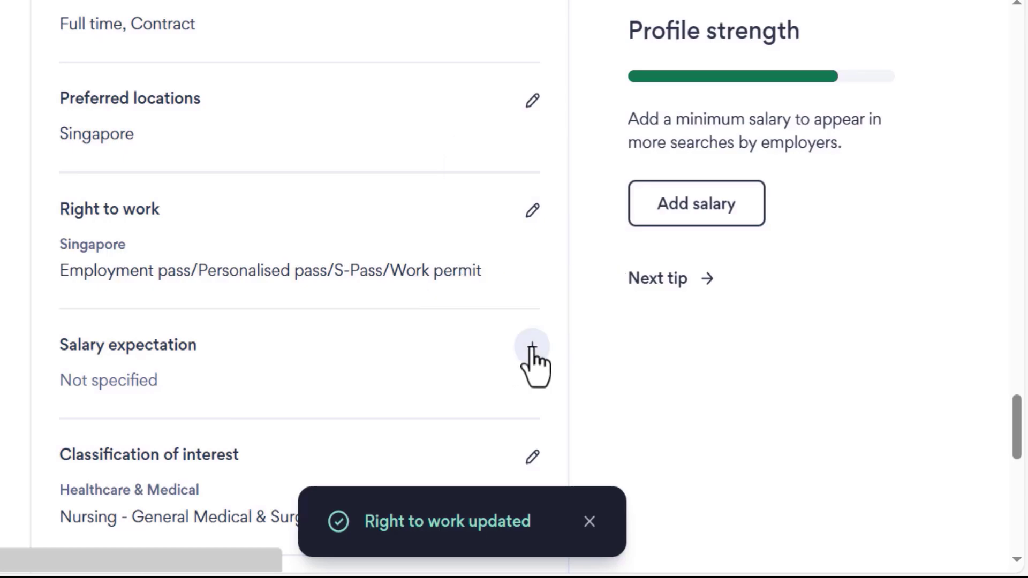
Save a SGD 6,000 Monthly salary expectation, then expand the approachability settings.
{"action": "left_click", "coordinate": [532, 348]}
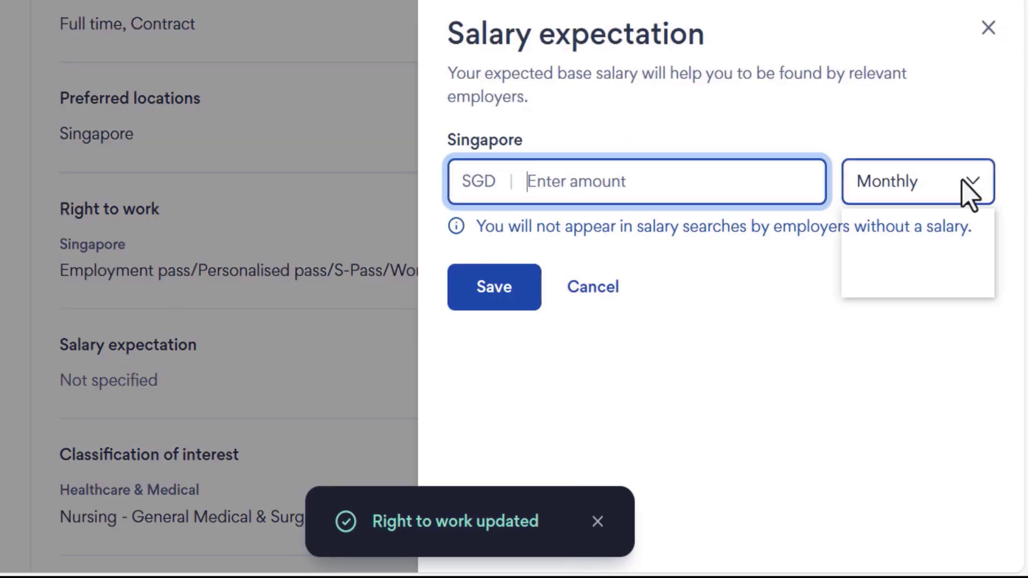
{"action": "left_click", "coordinate": [964, 182]}
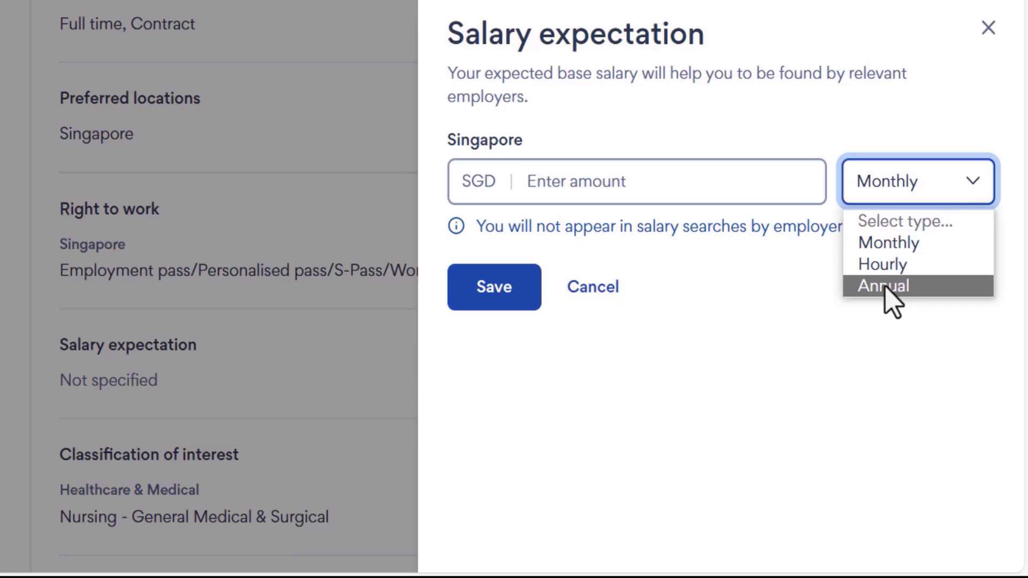
{"action": "left_click", "coordinate": [891, 244]}
{"action": "left_click", "coordinate": [589, 183]}
{"action": "type", "text": "6,000"}
{"action": "left_click", "coordinate": [478, 278]}
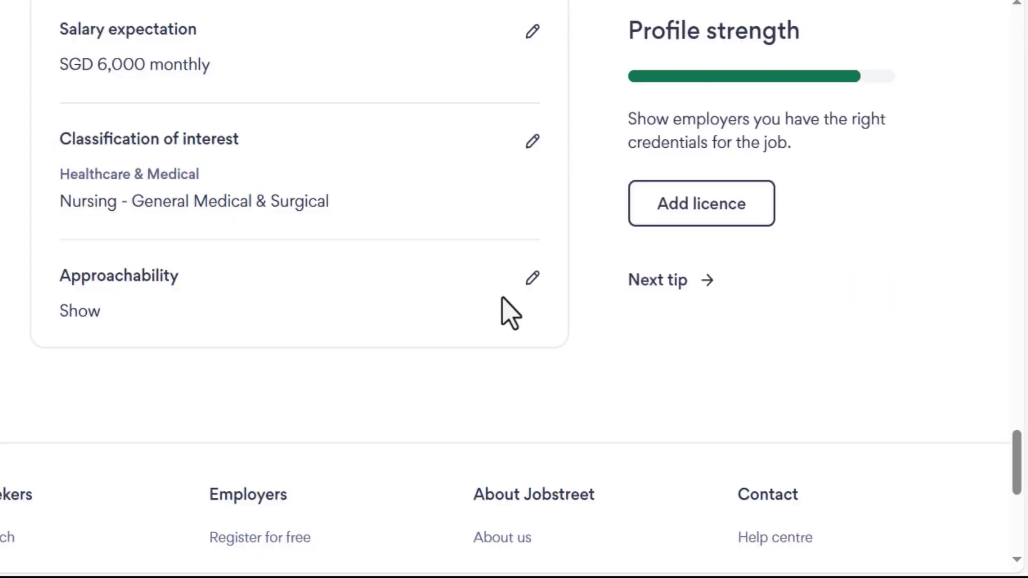
{"action": "left_click", "coordinate": [533, 279]}
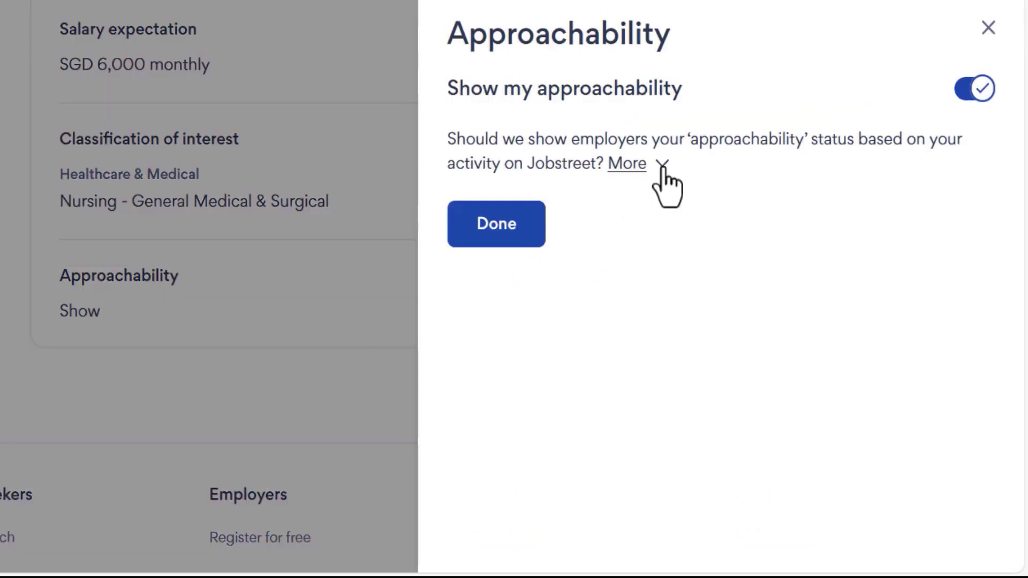
{"action": "left_click", "coordinate": [657, 166]}
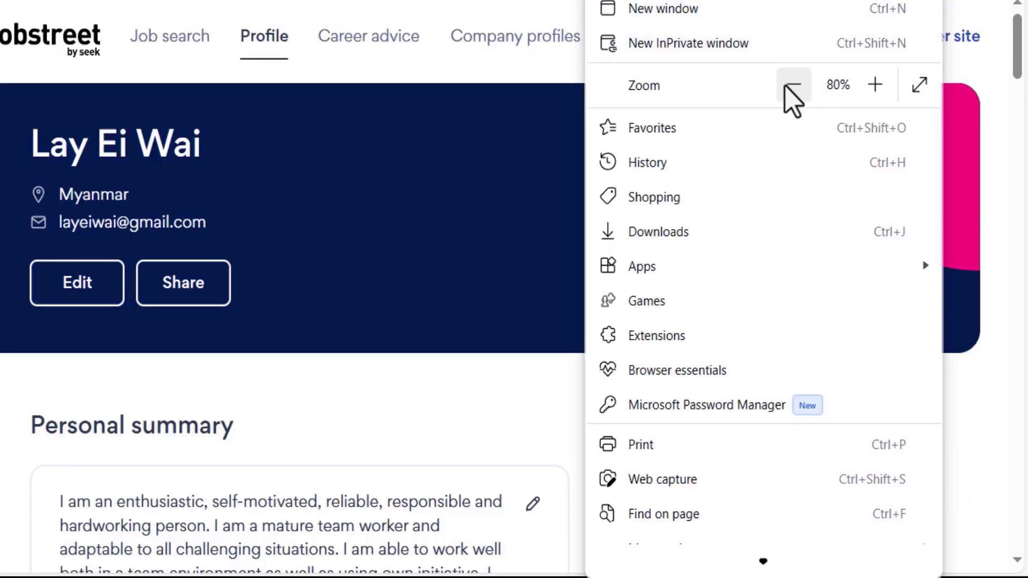
Zoom the page out two steps to about 75% and show the next profile tip.
{"action": "left_click", "coordinate": [789, 86]}
{"action": "left_click", "coordinate": [1019, 30]}
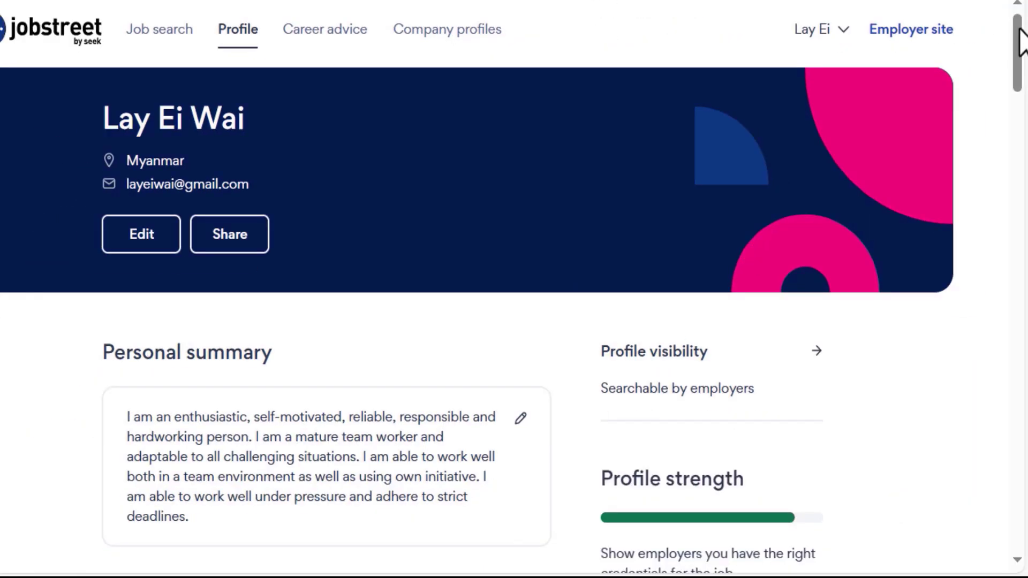
{"action": "left_click_drag", "start_coordinate": [1019, 29], "coordinate": [1010, 474]}
{"action": "left_click", "coordinate": [589, 232]}
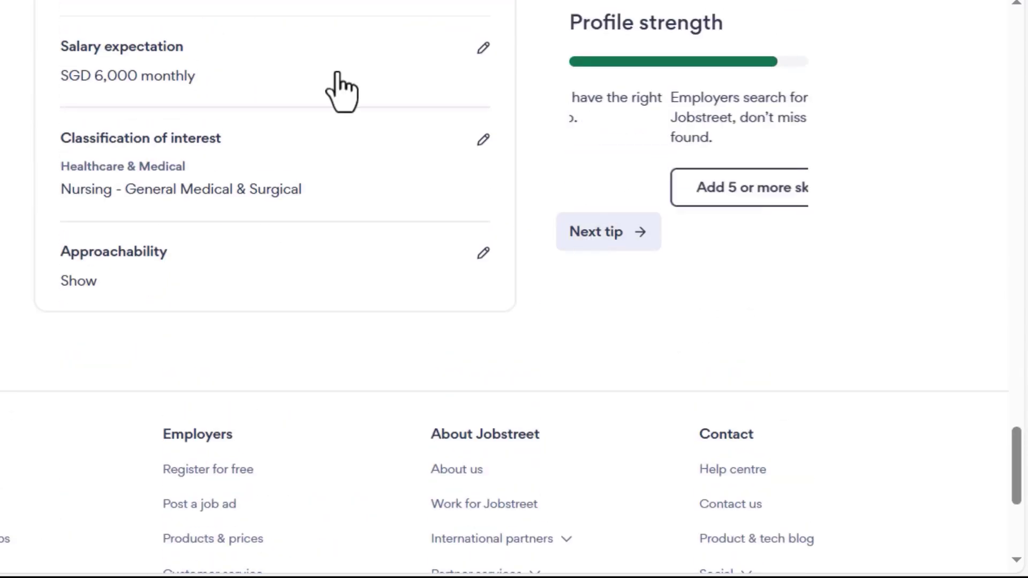
Add a Singapore (+65) phone number to the personal details and save them.
{"action": "left_click", "coordinate": [594, 232]}
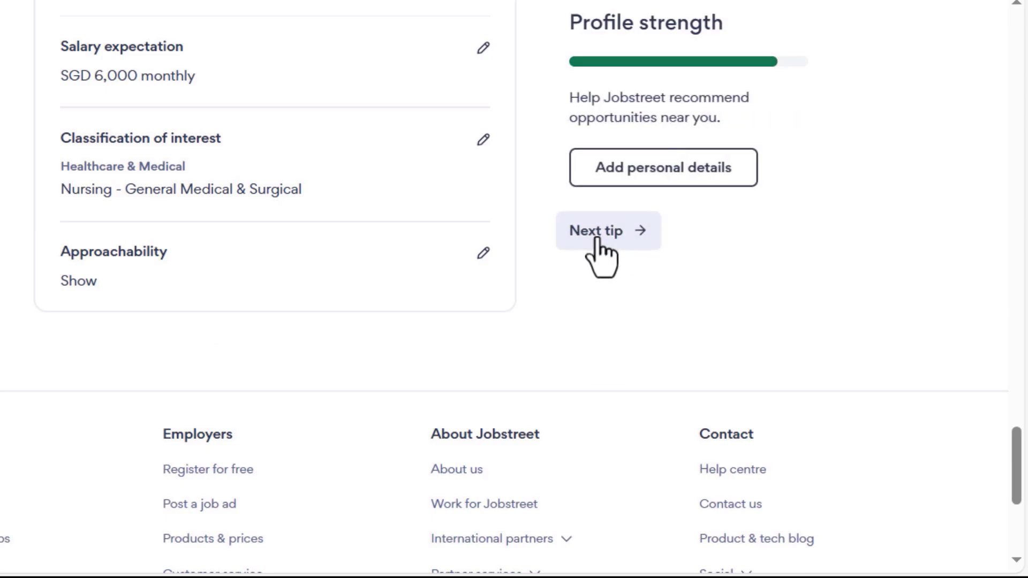
{"action": "left_click", "coordinate": [652, 177]}
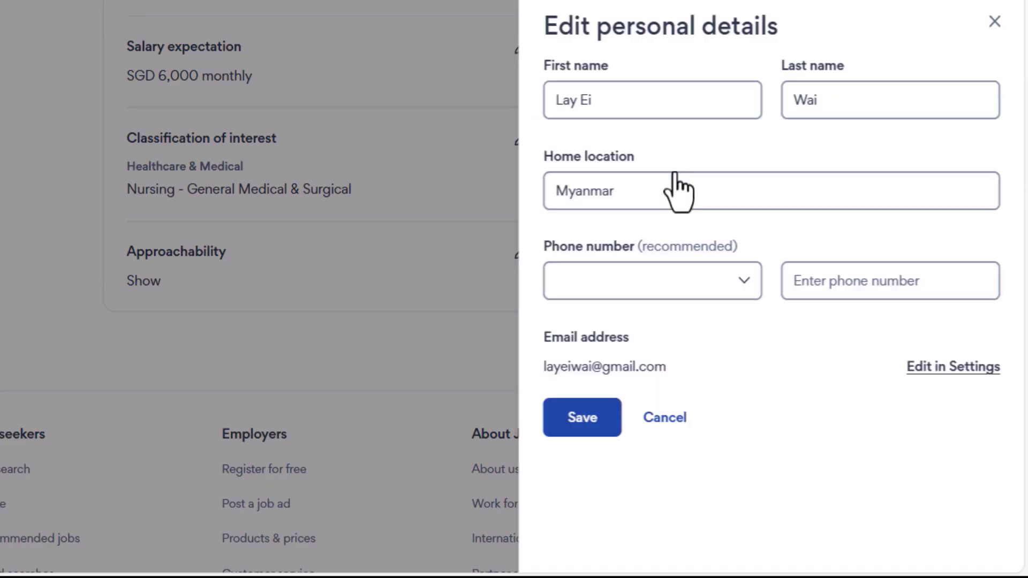
{"action": "left_click", "coordinate": [846, 281]}
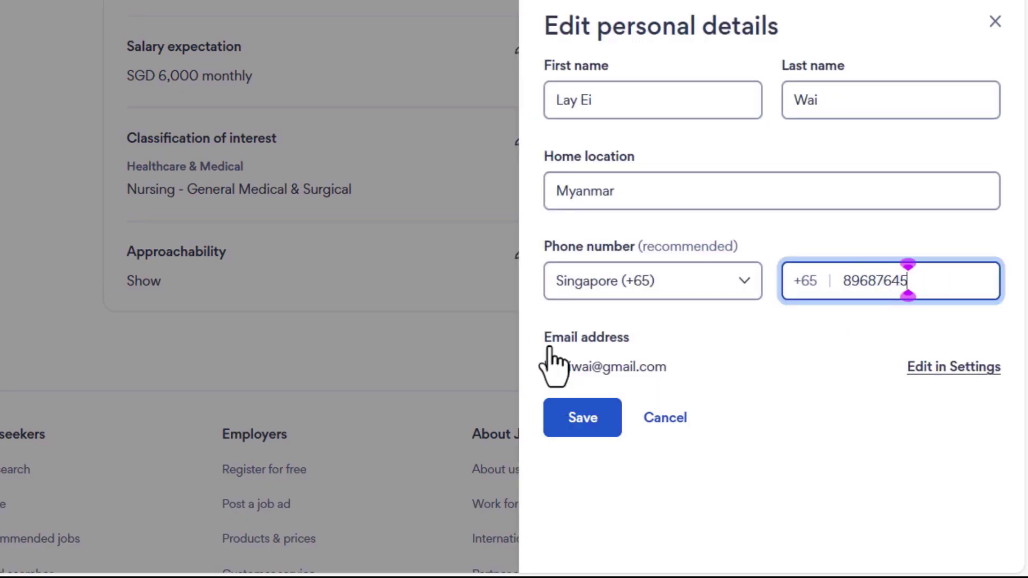
{"action": "left_click", "coordinate": [582, 417]}
Save the skills list and start a job search by typing 'Nursing'.
{"action": "left_click_drag", "start_coordinate": [1016, 465], "coordinate": [1023, 115]}
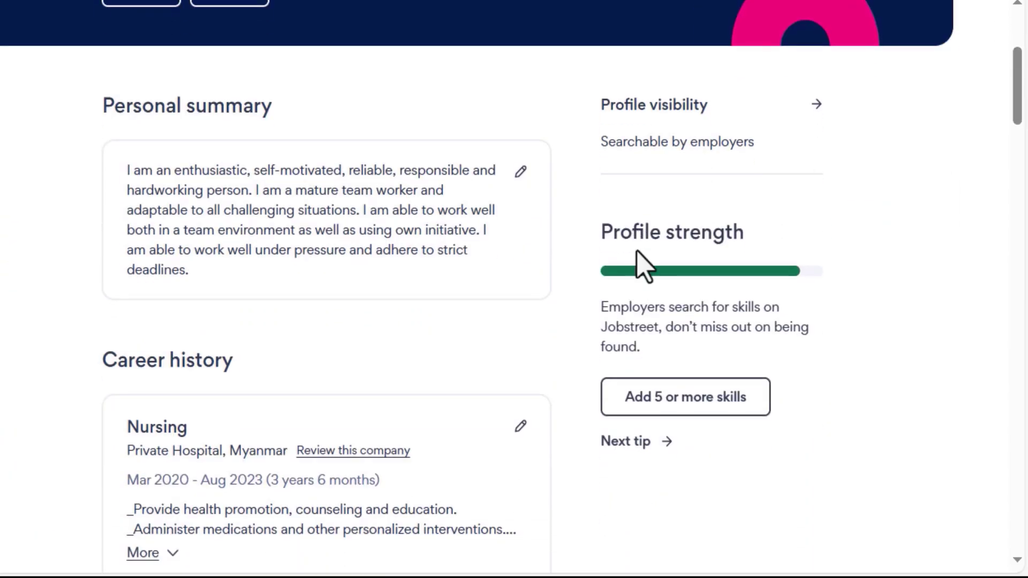
{"action": "left_click", "coordinate": [643, 399]}
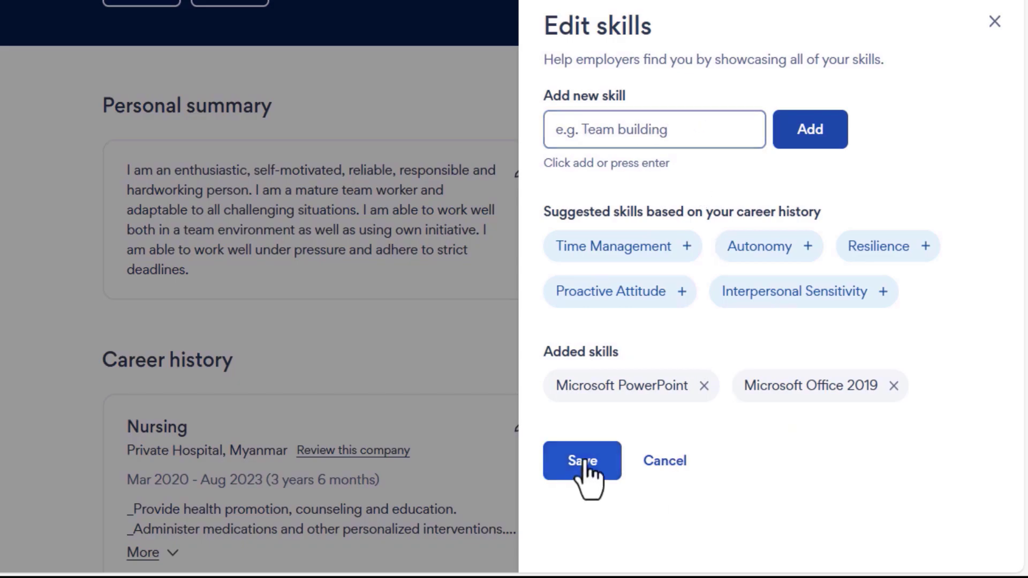
{"action": "left_click", "coordinate": [582, 461]}
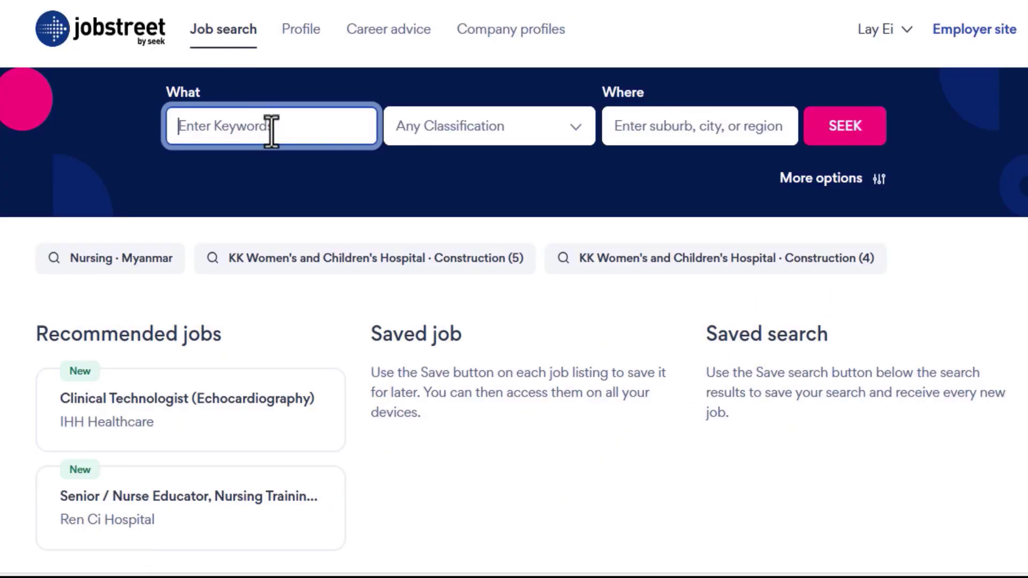
{"action": "type", "text": "Nursing"}
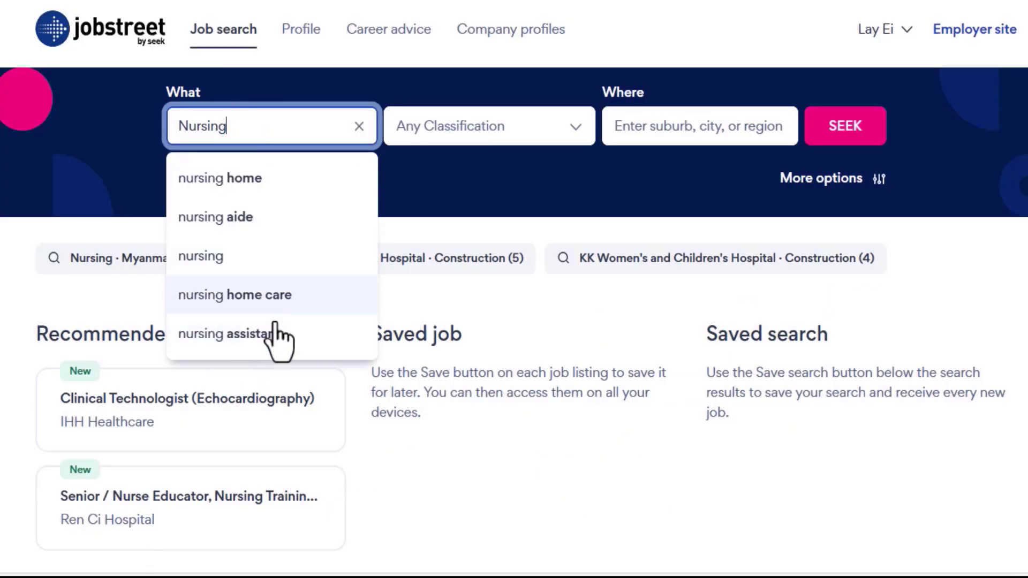
Search full-time nursing assistant jobs and scroll through the 176 results.
{"action": "left_click", "coordinate": [250, 337]}
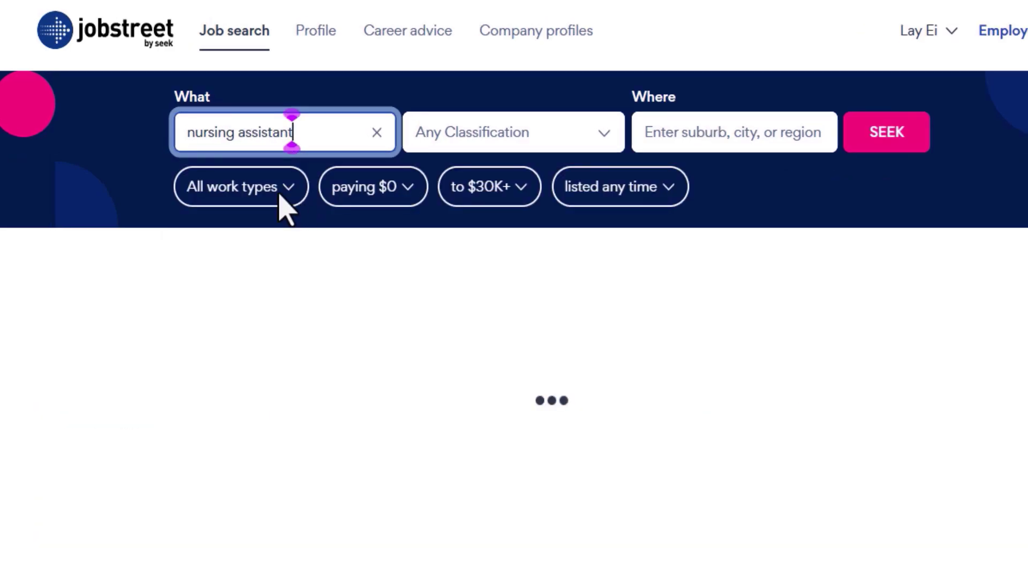
{"action": "left_click", "coordinate": [292, 201]}
{"action": "left_click", "coordinate": [214, 252]}
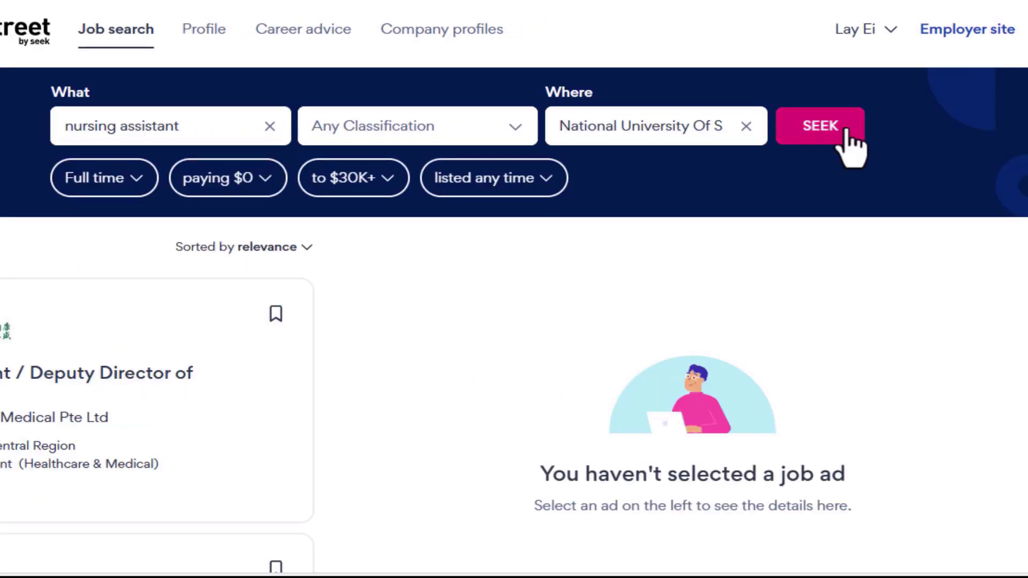
{"action": "left_click", "coordinate": [852, 147]}
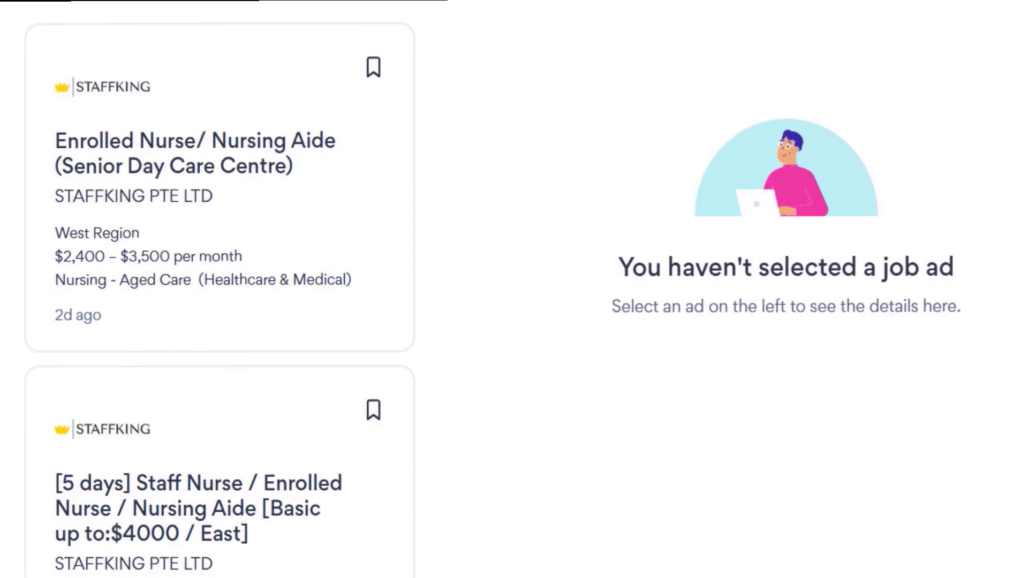
{"action": "scroll", "coordinate": [220, 289], "scroll_direction": "down", "scroll_amount": 10}
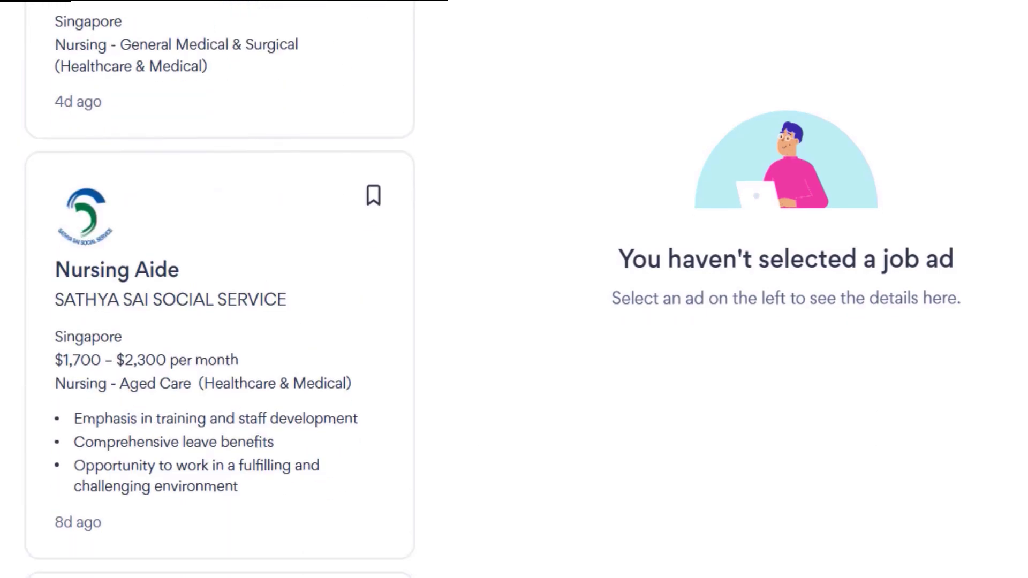
{"action": "scroll", "coordinate": [219, 289], "scroll_direction": "down", "scroll_amount": 18}
{"action": "scroll", "coordinate": [219, 289], "scroll_direction": "up", "scroll_amount": 20}
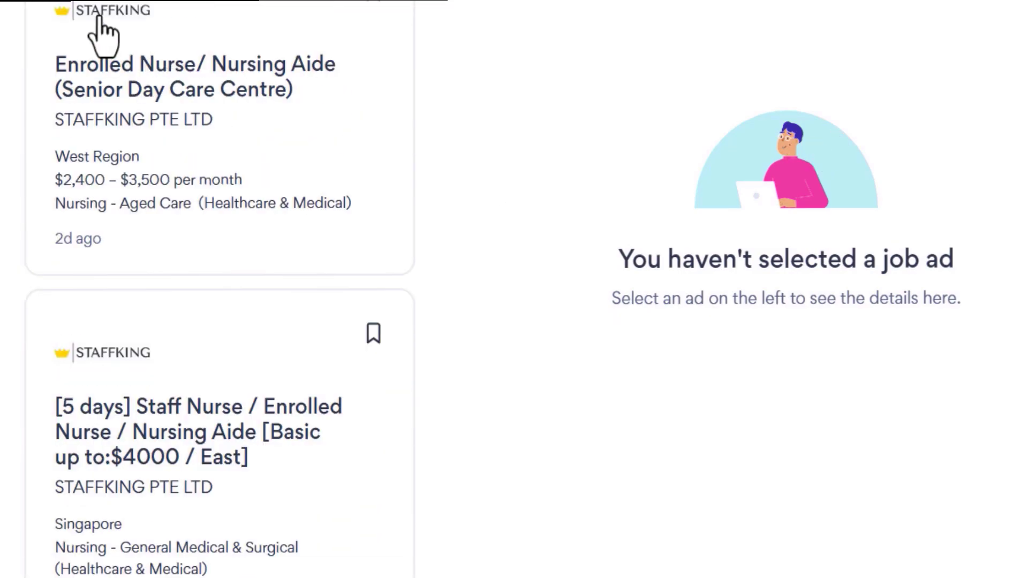
{"action": "scroll", "coordinate": [92, 214], "scroll_direction": "up", "scroll_amount": 2}
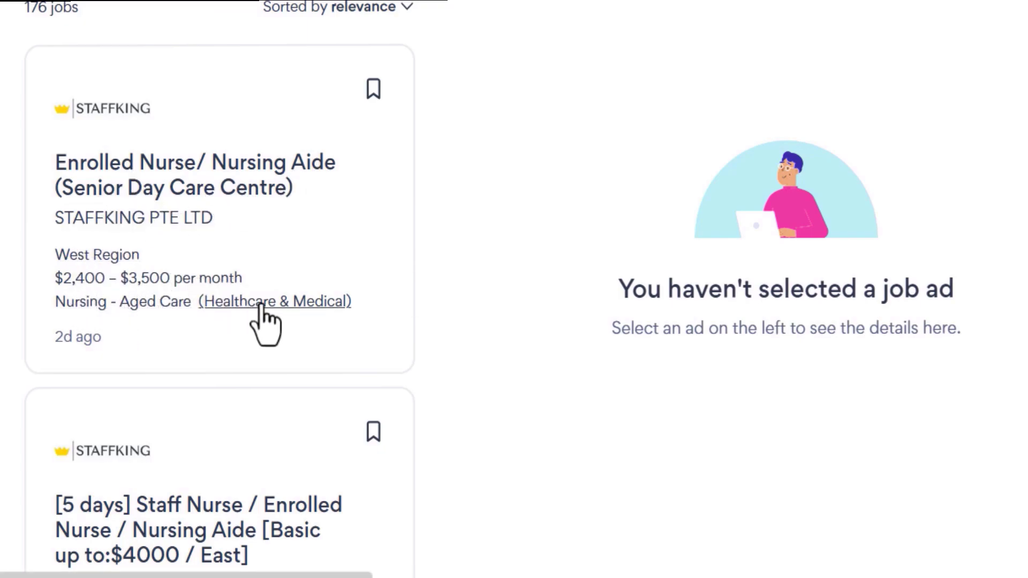
Start a Quick apply for the Enrolled Nurse/ Nursing Aide (Senior Day Care Centre) job and read its full description.
{"action": "left_click", "coordinate": [84, 345]}
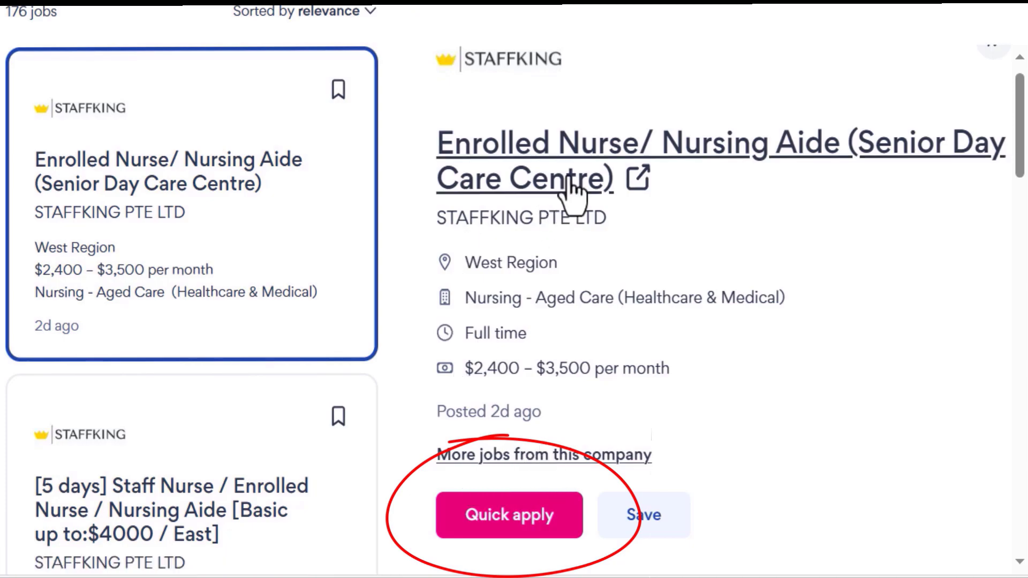
{"action": "left_click", "coordinate": [537, 506]}
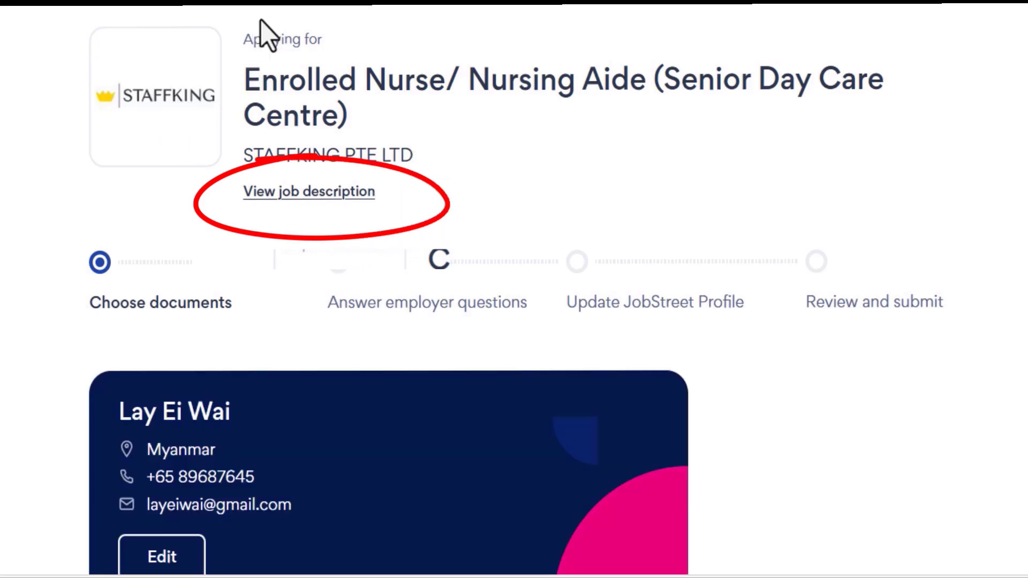
{"action": "left_click", "coordinate": [311, 193]}
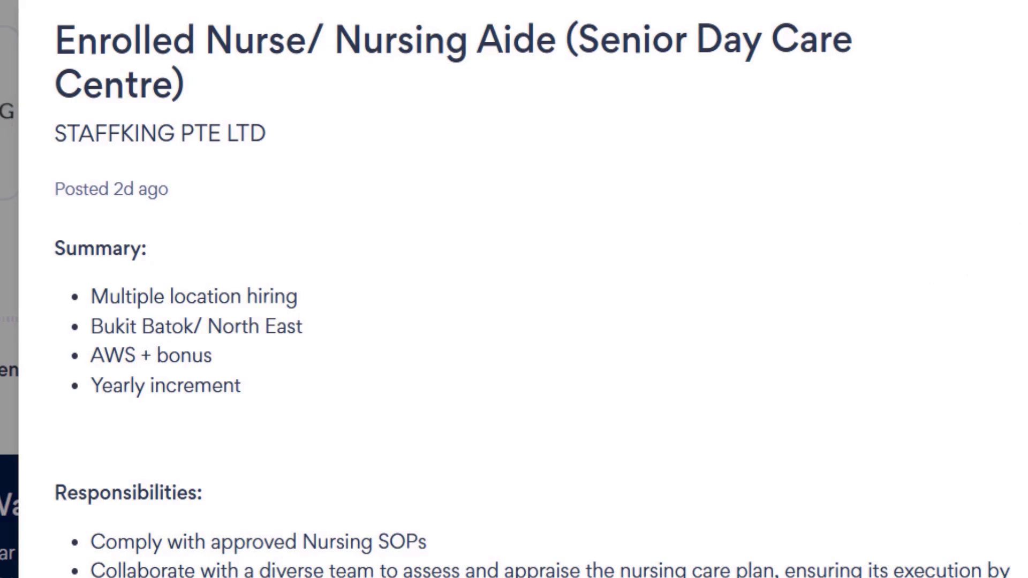
{"action": "scroll", "coordinate": [532, 289], "scroll_direction": "down", "scroll_amount": 5}
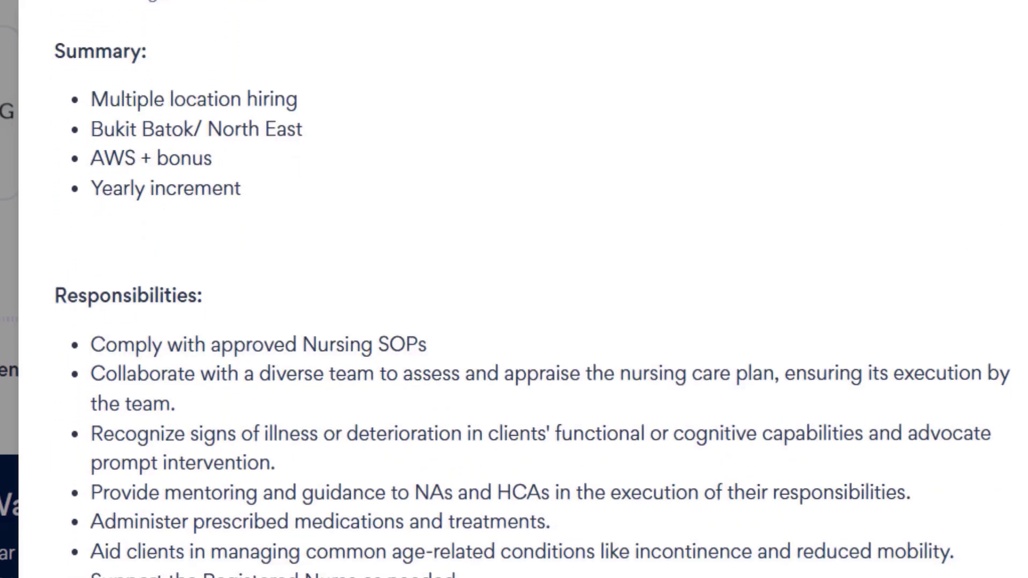
{"action": "scroll", "coordinate": [532, 290], "scroll_direction": "down", "scroll_amount": 2}
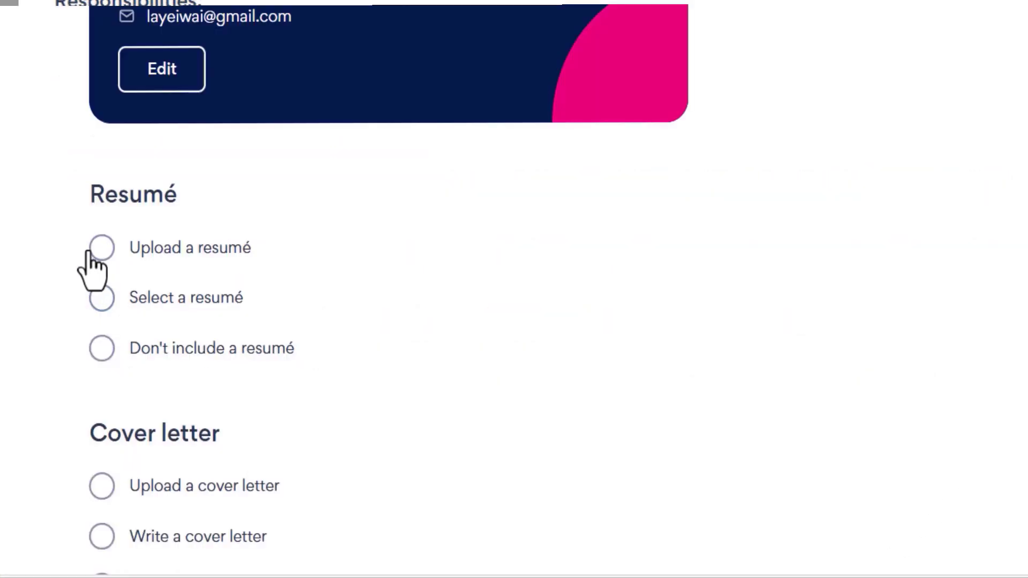
Upload the CV resume PDF as the application's resumé.
{"action": "left_click", "coordinate": [101, 248]}
{"action": "scroll", "coordinate": [623, 197], "scroll_direction": "down", "scroll_amount": 3}
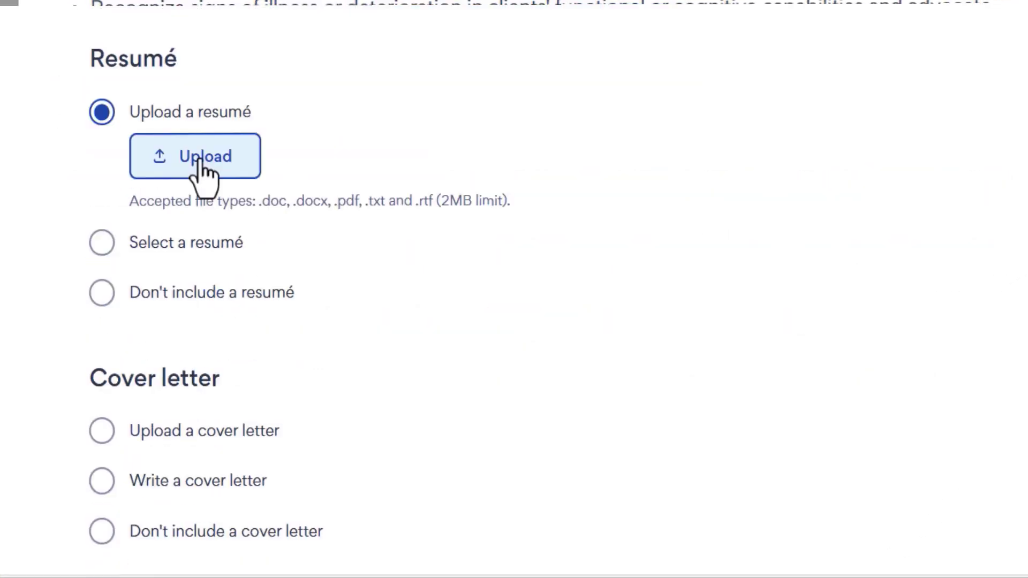
{"action": "left_click", "coordinate": [200, 161]}
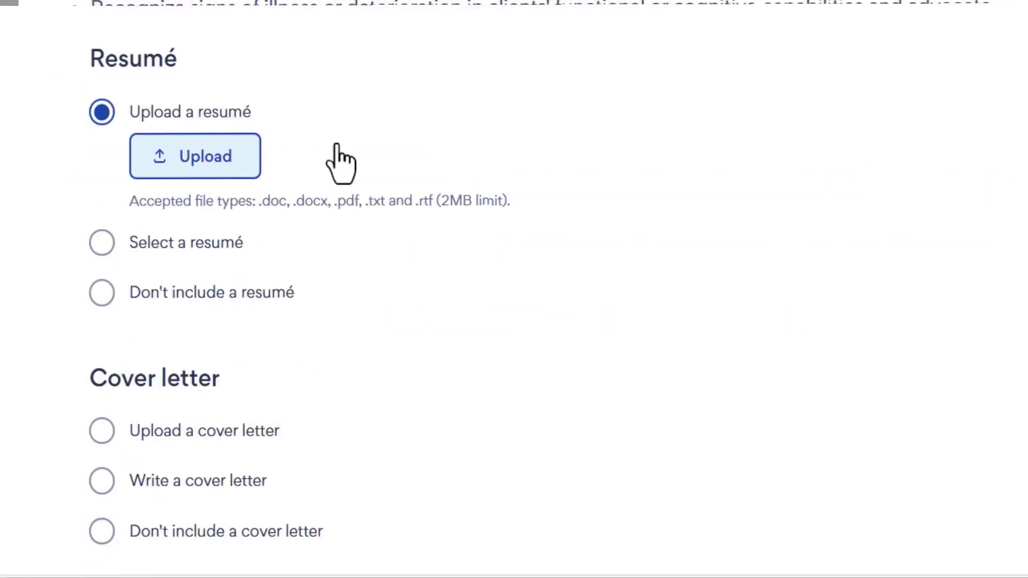
{"action": "double_click", "coordinate": [516, 162]}
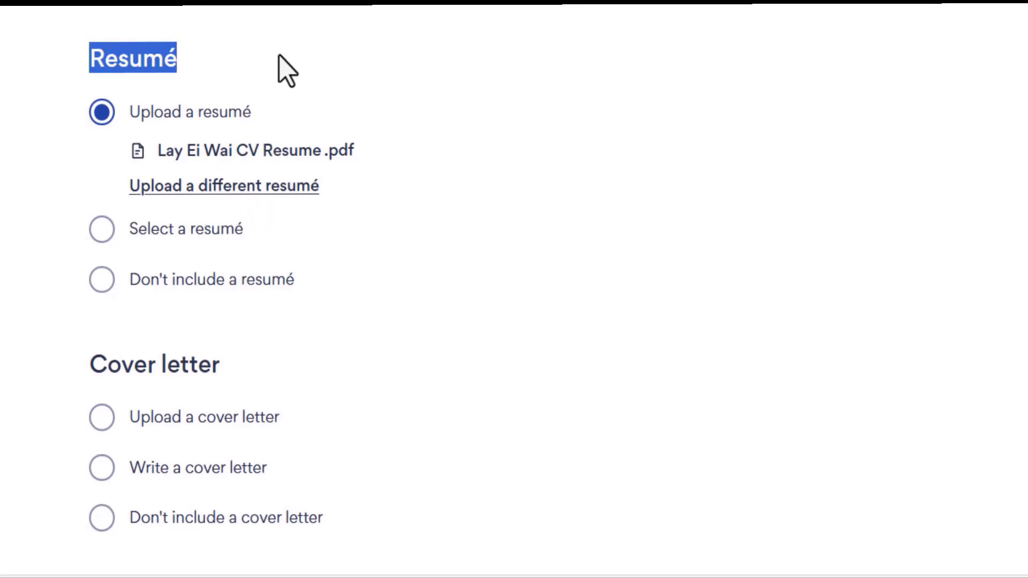
{"action": "left_click_drag", "start_coordinate": [86, 364], "coordinate": [235, 366]}
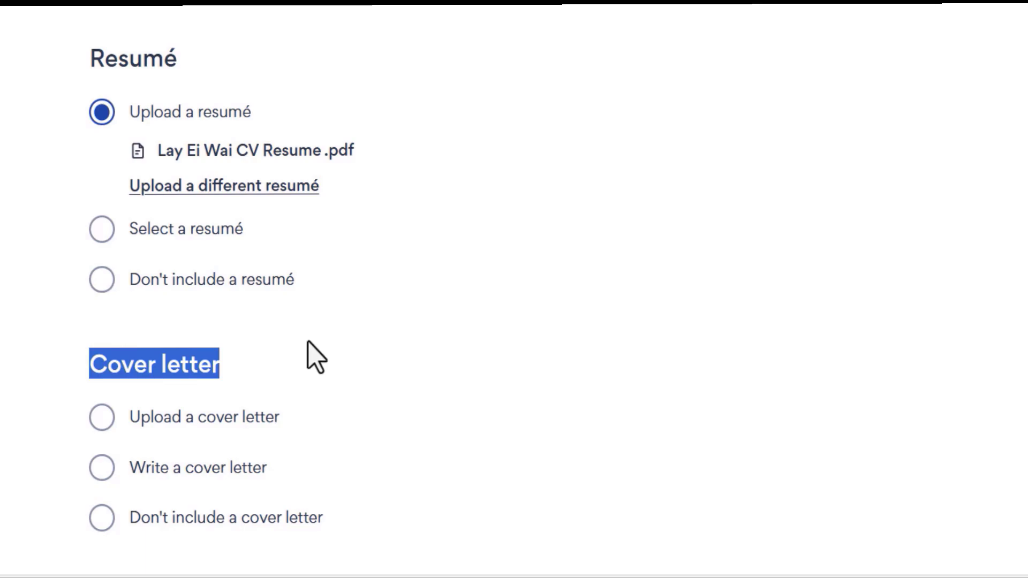
Upload Cover Letter.pdf as the cover letter and continue to the employer questions.
{"action": "left_click", "coordinate": [100, 418]}
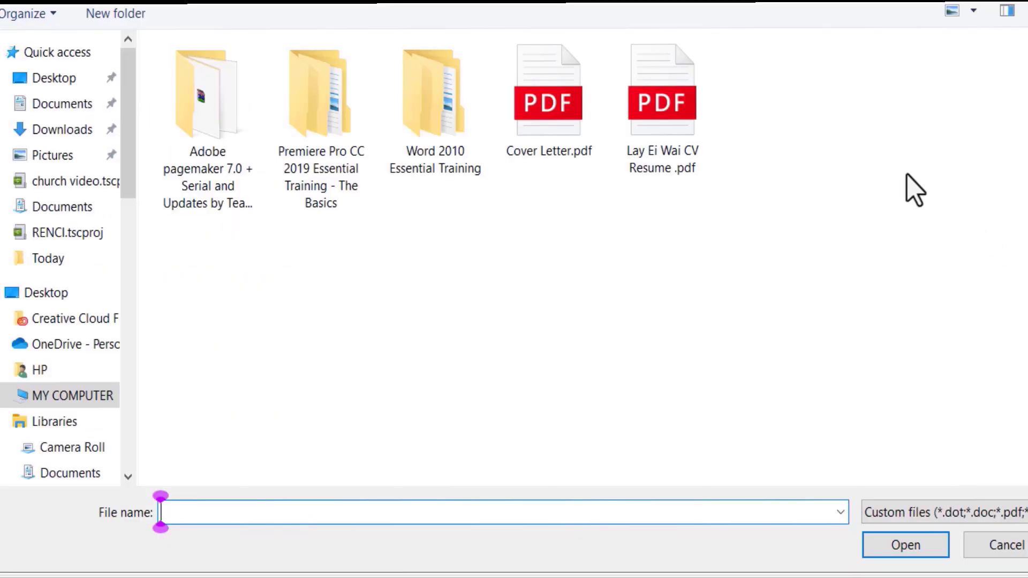
{"action": "double_click", "coordinate": [541, 123]}
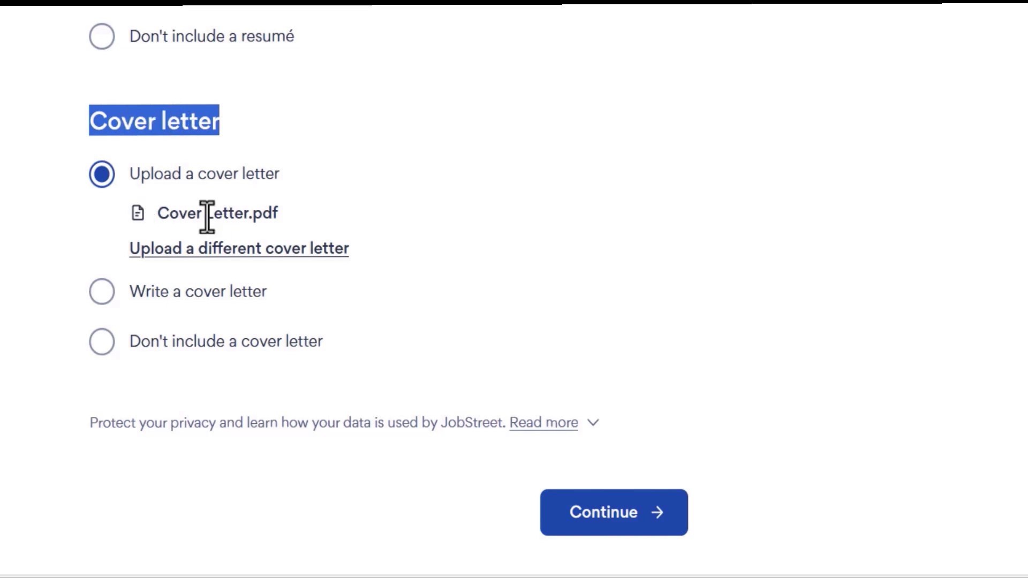
{"action": "left_click", "coordinate": [607, 522]}
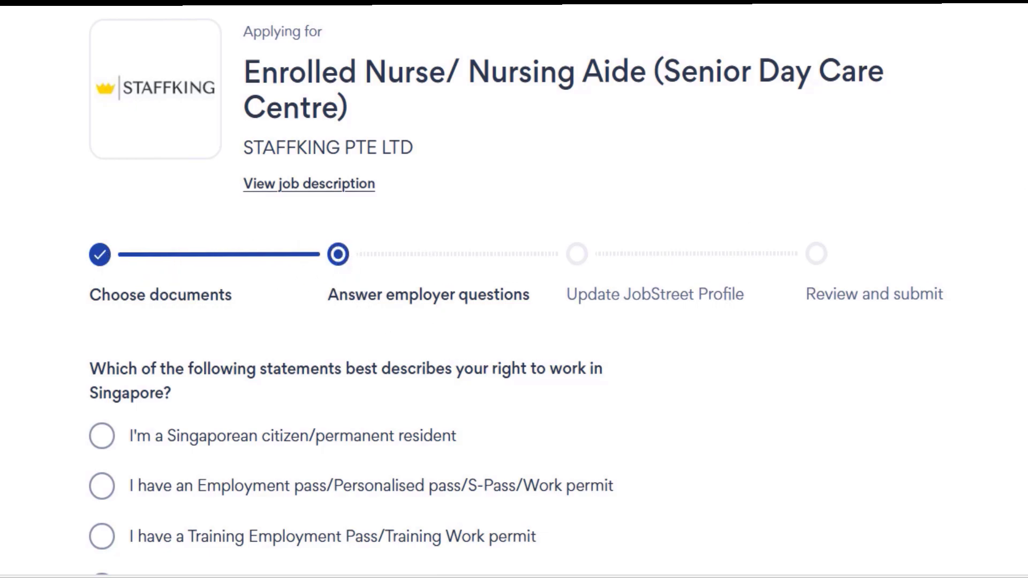
Answer the Singapore right-to-work question: Employment pass/Work permit, sponsorship required for a new employer.
{"action": "scroll", "coordinate": [514, 289], "scroll_direction": "down", "scroll_amount": 3}
{"action": "scroll", "coordinate": [514, 289], "scroll_direction": "down", "scroll_amount": 2}
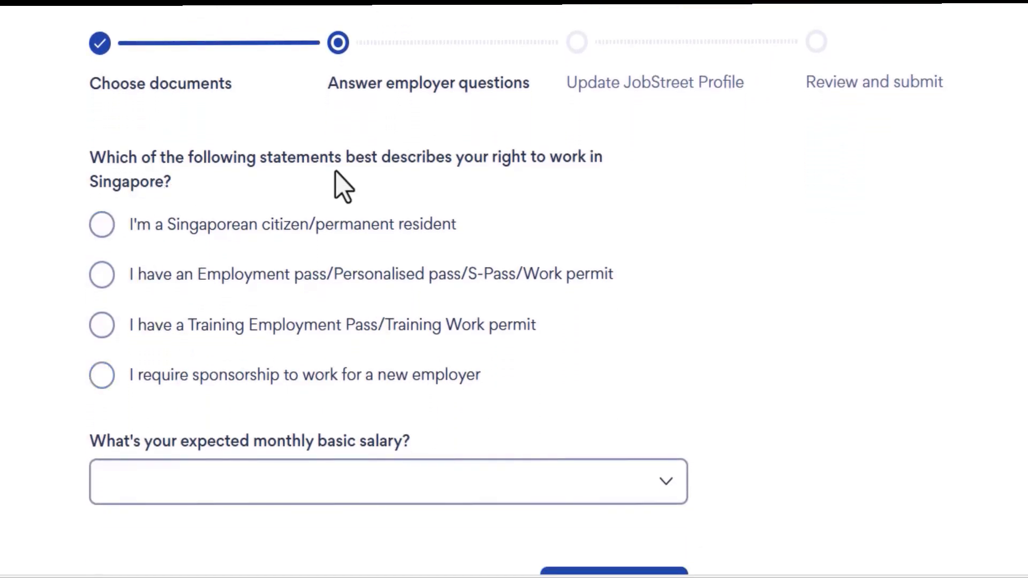
{"action": "left_click", "coordinate": [157, 257]}
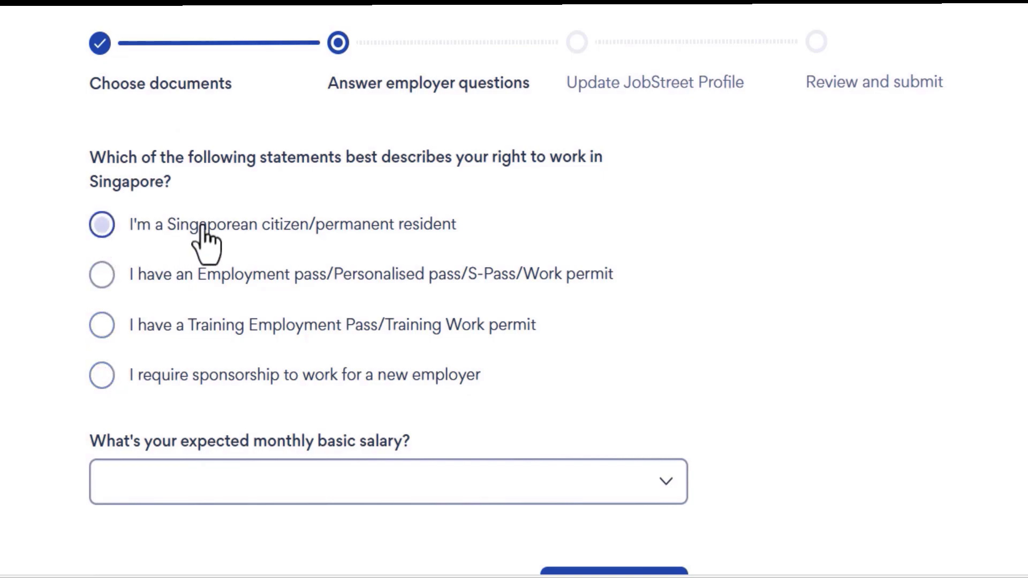
{"action": "left_click", "coordinate": [156, 289]}
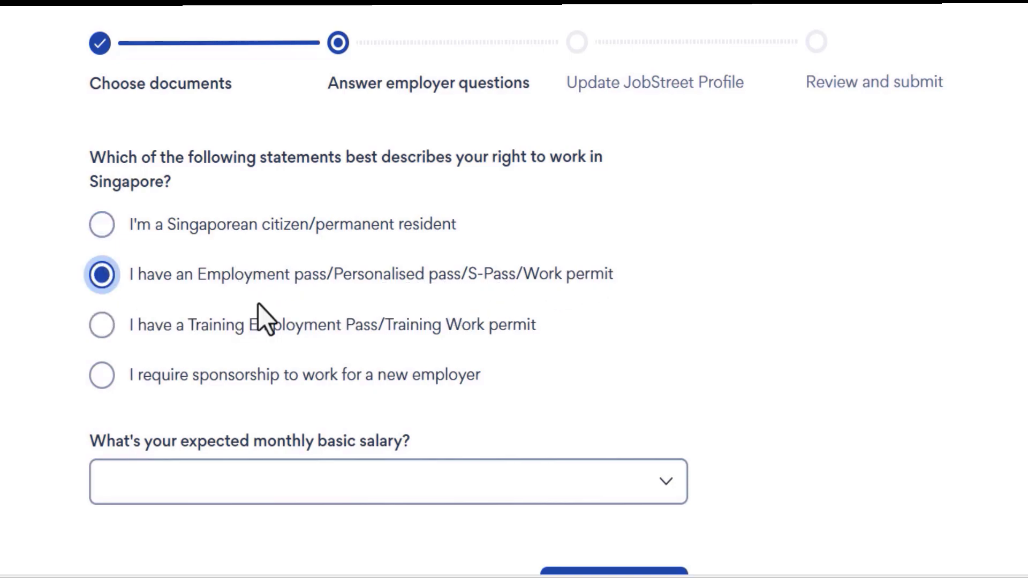
{"action": "left_click", "coordinate": [110, 384]}
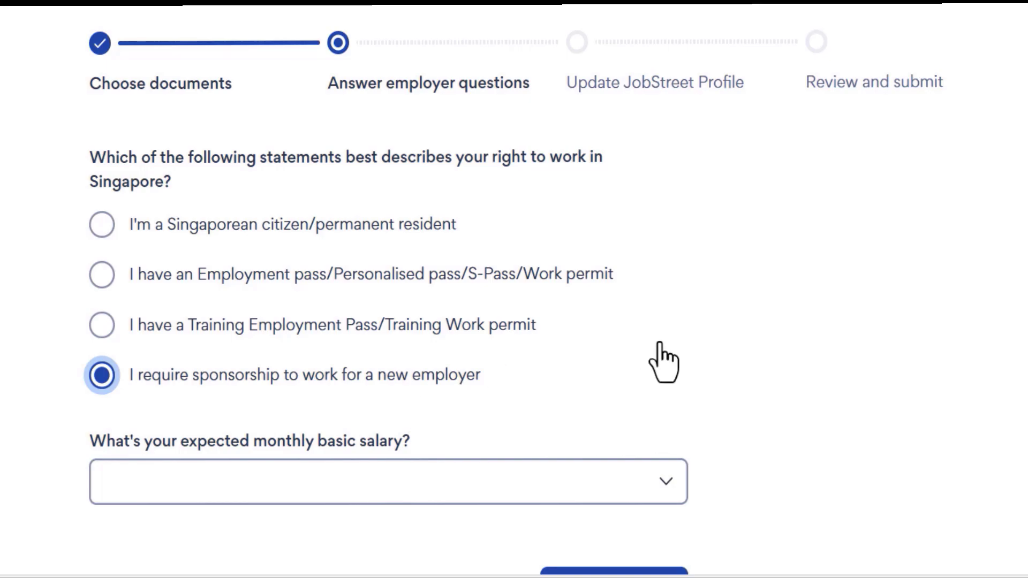
Browse the expected salary dropdown's list of amounts.
{"action": "scroll", "coordinate": [631, 362], "scroll_direction": "down", "scroll_amount": 3}
{"action": "left_click", "coordinate": [669, 320]}
{"action": "left_click_drag", "start_coordinate": [679, 76], "coordinate": [696, 51]}
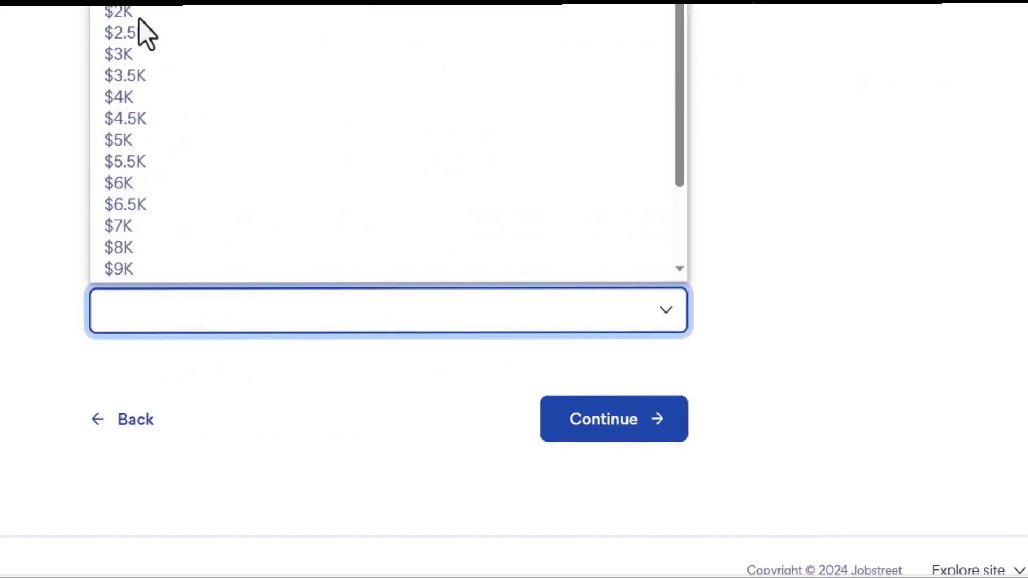
{"action": "left_click_drag", "start_coordinate": [681, 131], "coordinate": [691, 69]}
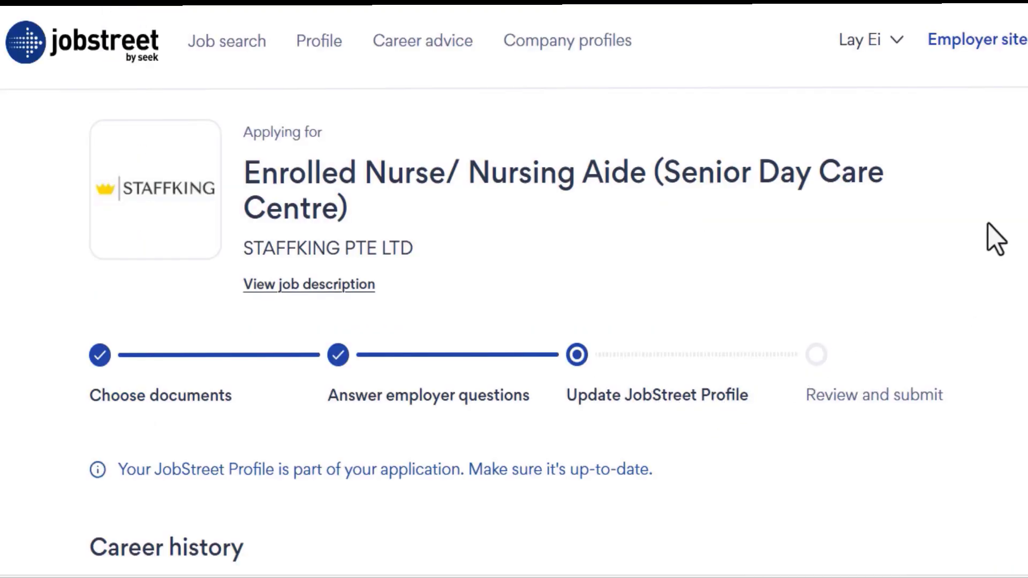
Leave Career history, Education and Skills unchanged and continue to Review and submit.
{"action": "scroll", "coordinate": [725, 300], "scroll_direction": "down", "scroll_amount": 2}
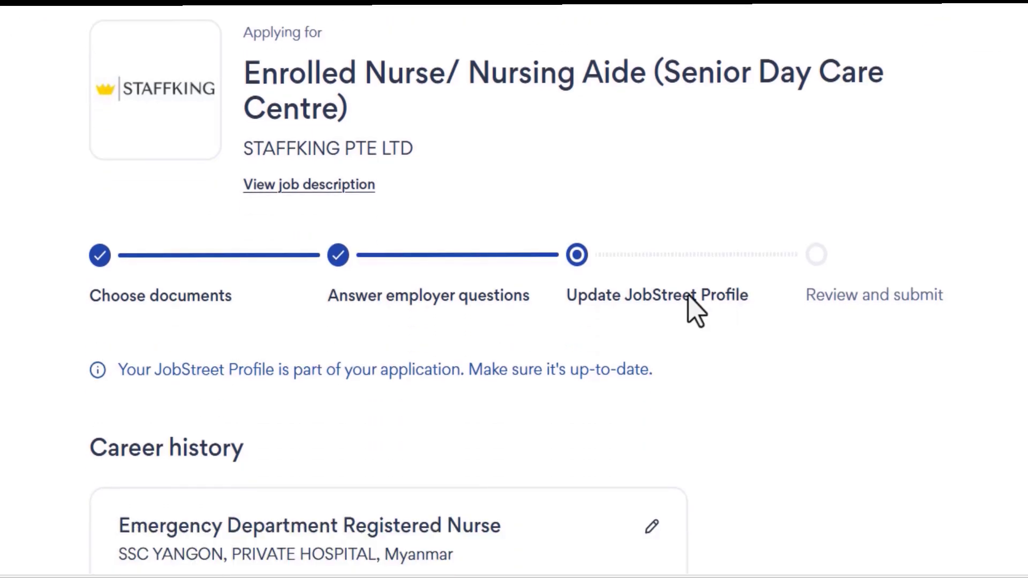
{"action": "scroll", "coordinate": [700, 165], "scroll_direction": "down", "scroll_amount": 8}
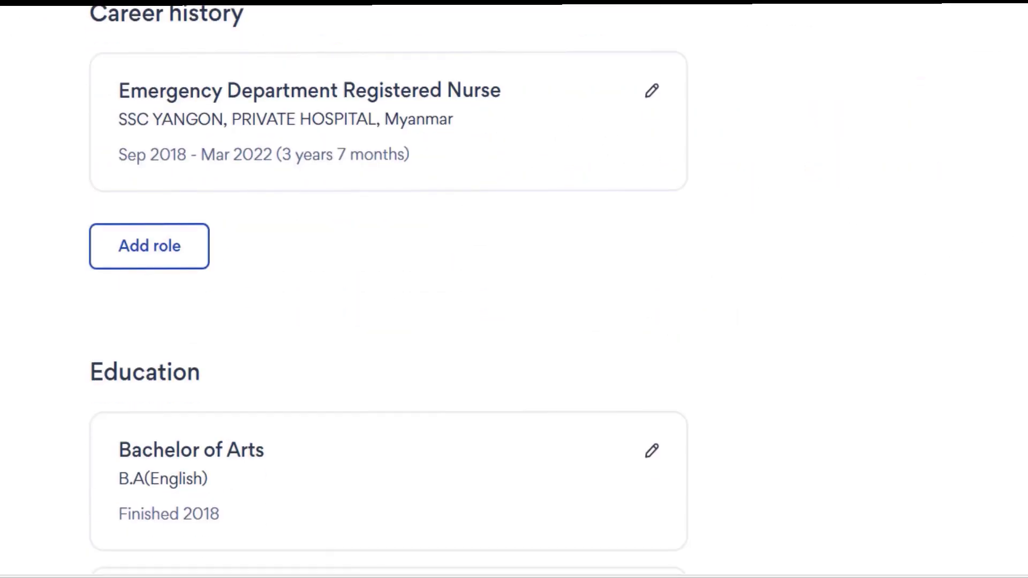
{"action": "scroll", "coordinate": [388, 289], "scroll_direction": "down", "scroll_amount": 20}
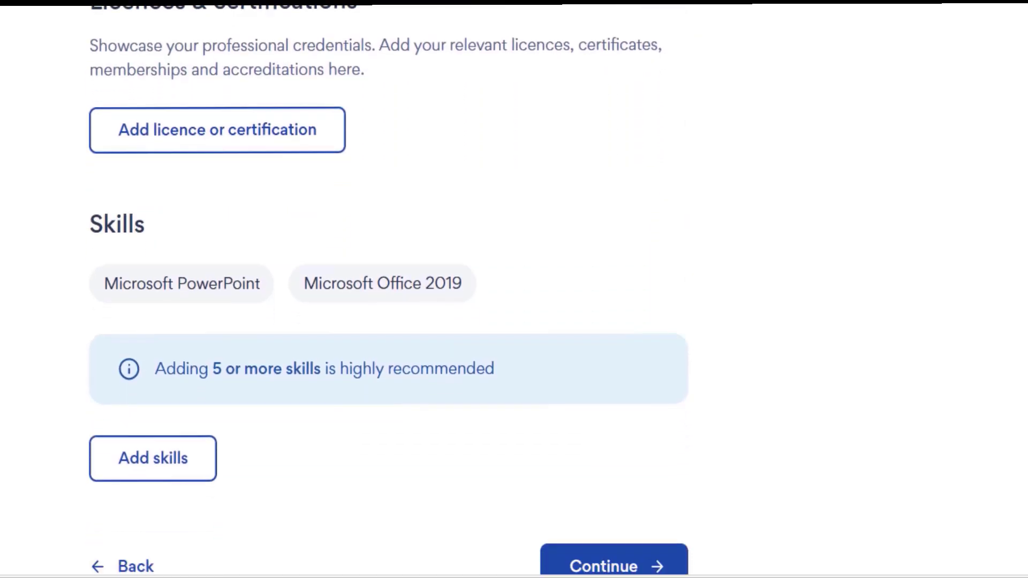
{"action": "scroll", "coordinate": [514, 289], "scroll_direction": "up", "scroll_amount": 20}
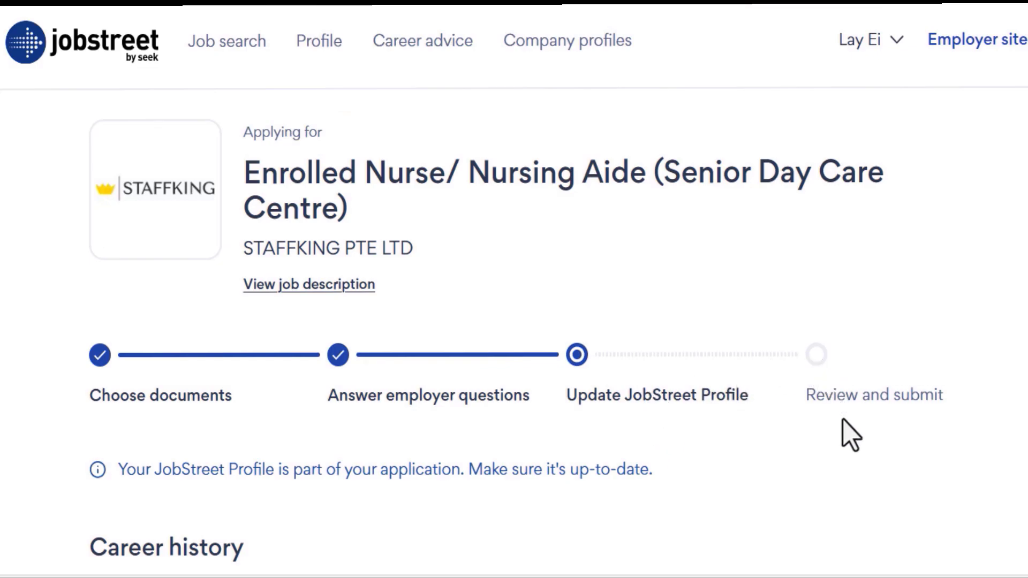
{"action": "scroll", "coordinate": [514, 289], "scroll_direction": "down", "scroll_amount": 20}
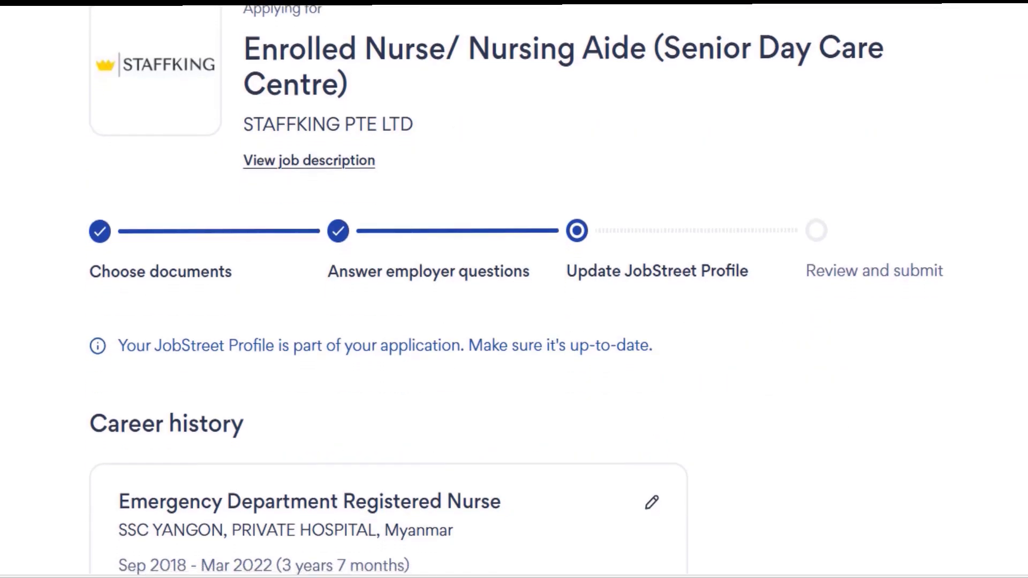
{"action": "left_click", "coordinate": [617, 370]}
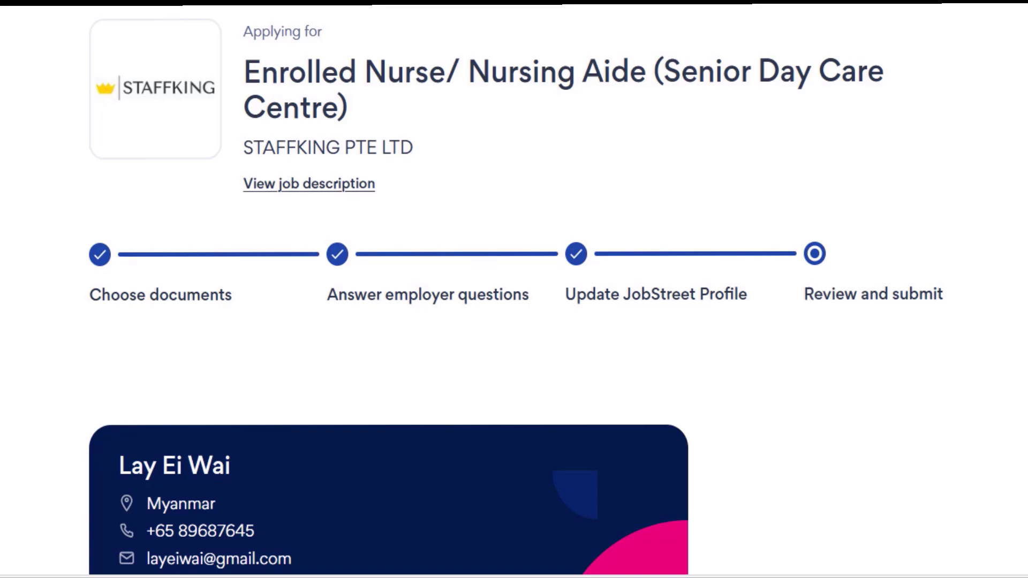
{"action": "scroll", "coordinate": [514, 289], "scroll_direction": "down", "scroll_amount": 5}
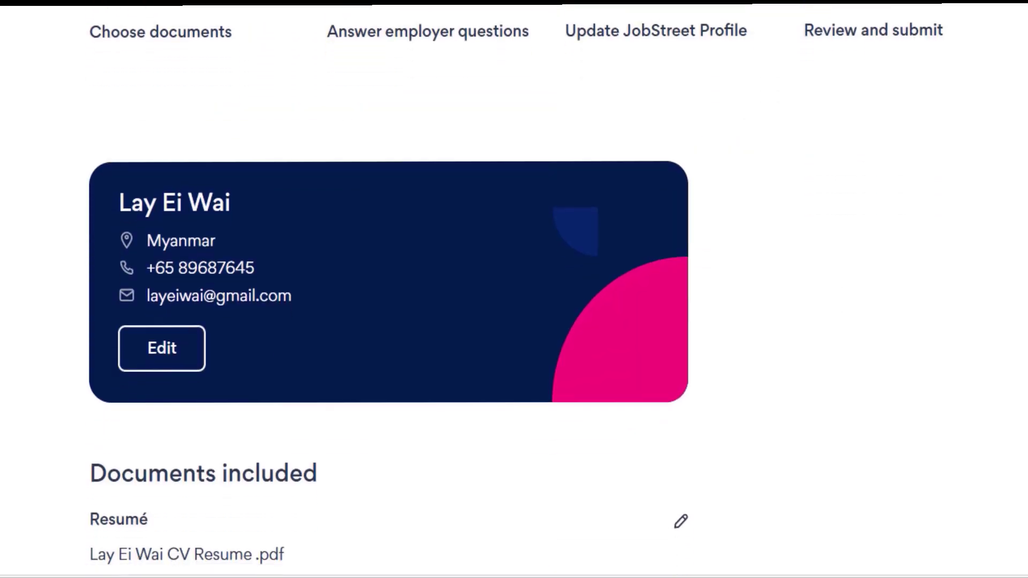
{"action": "scroll", "coordinate": [389, 289], "scroll_direction": "down", "scroll_amount": 7}
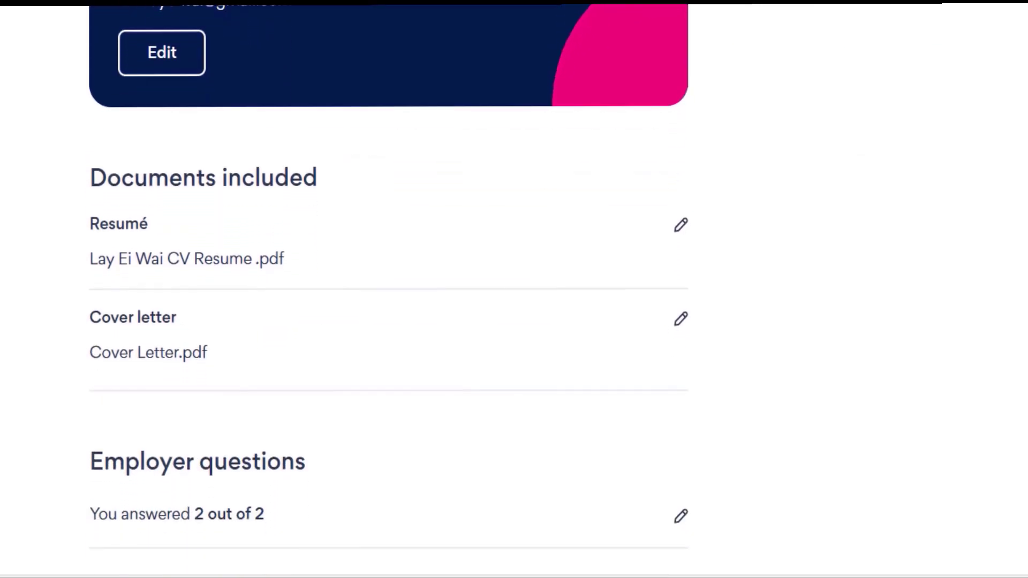
{"action": "scroll", "coordinate": [389, 289], "scroll_direction": "down", "scroll_amount": 1}
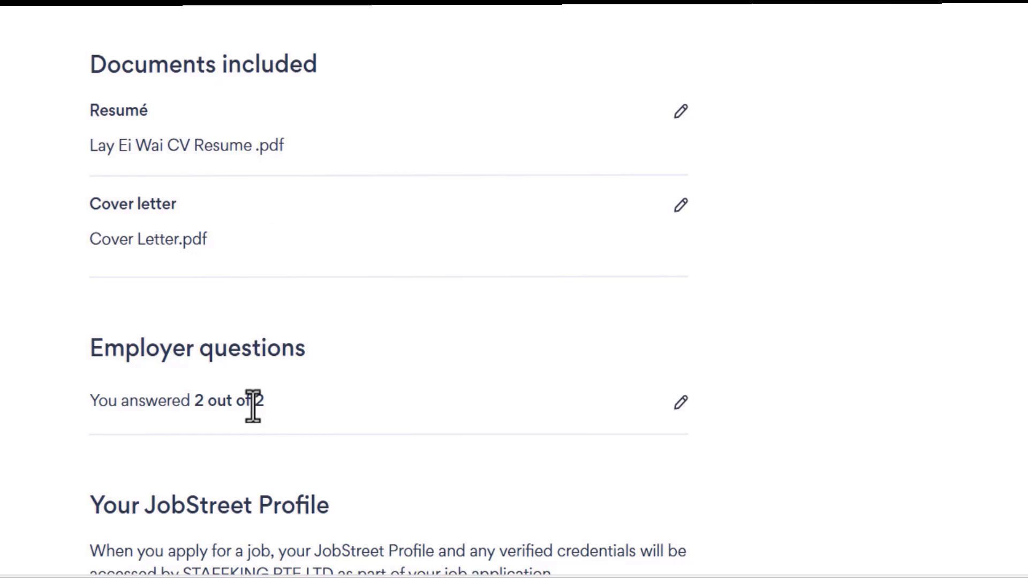
{"action": "scroll", "coordinate": [389, 289], "scroll_direction": "down", "scroll_amount": 9}
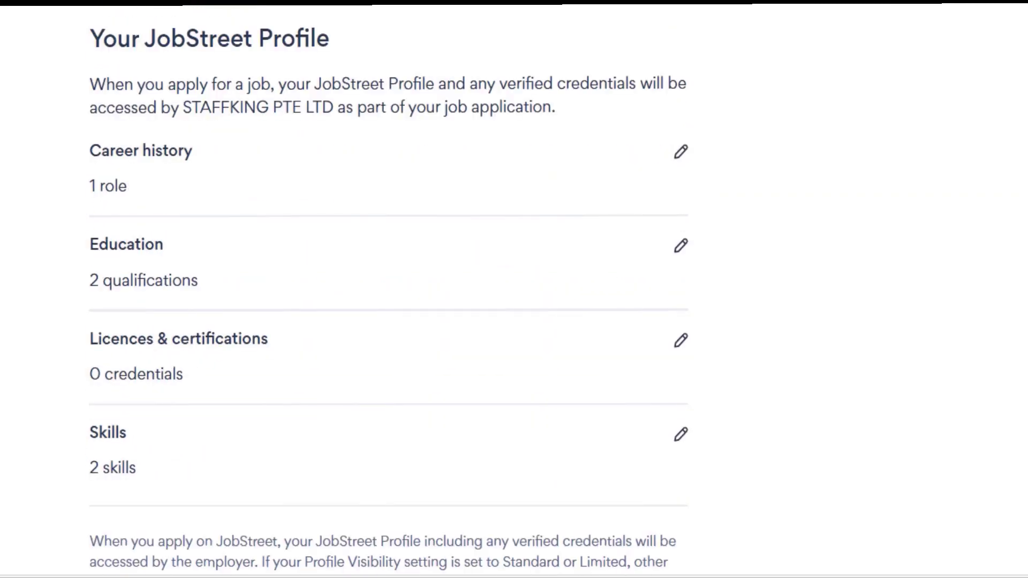
{"action": "scroll", "coordinate": [388, 289], "scroll_direction": "down", "scroll_amount": 7}
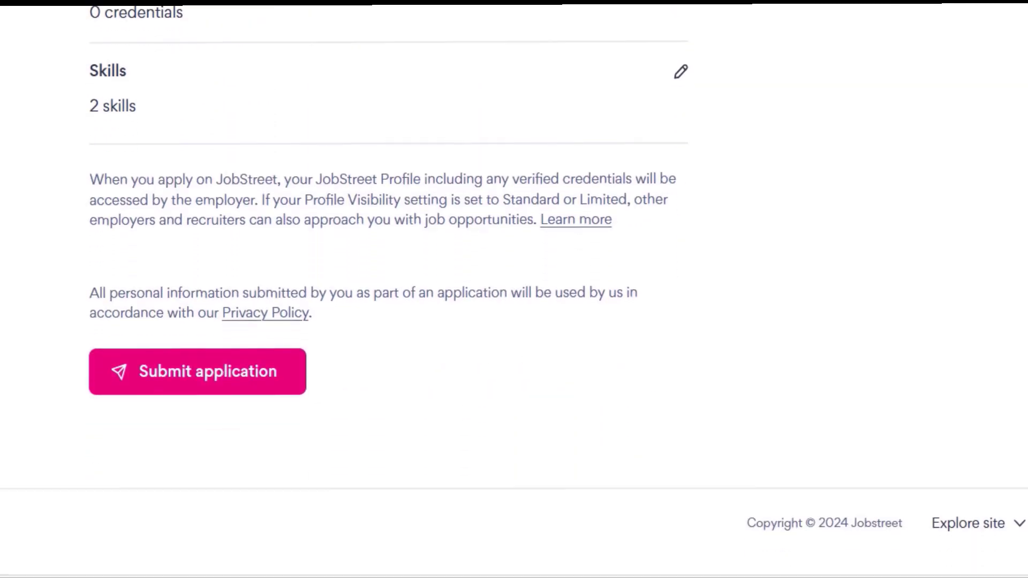